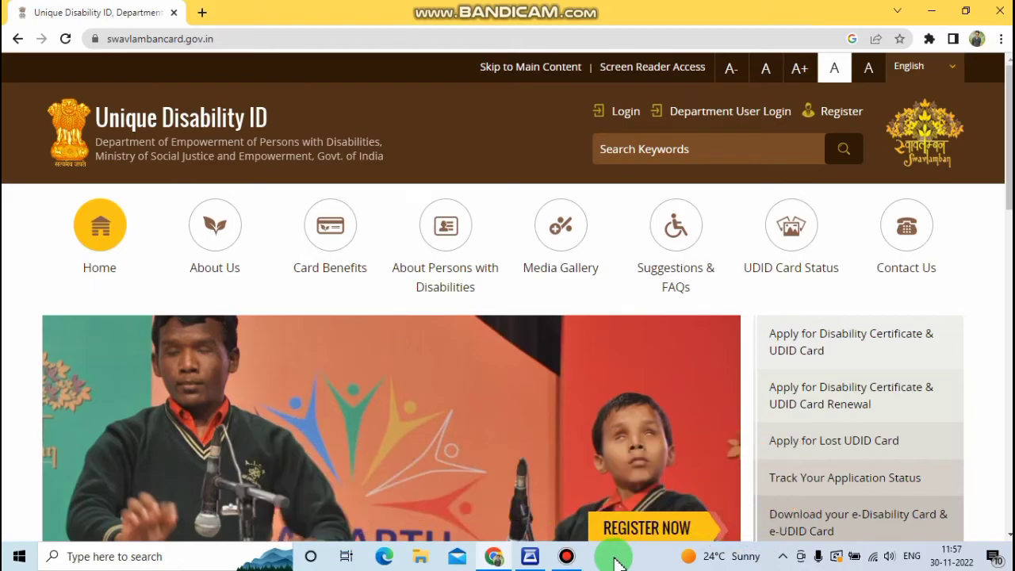
Step: In a new Chrome tab, search Google for 'udid card'
key("ctrl+t")
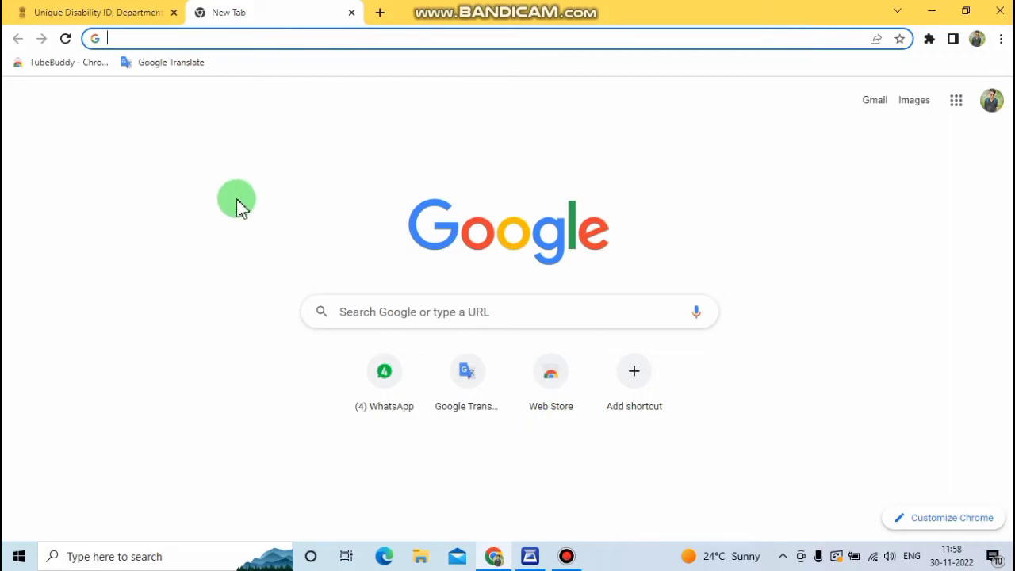
type("ui")
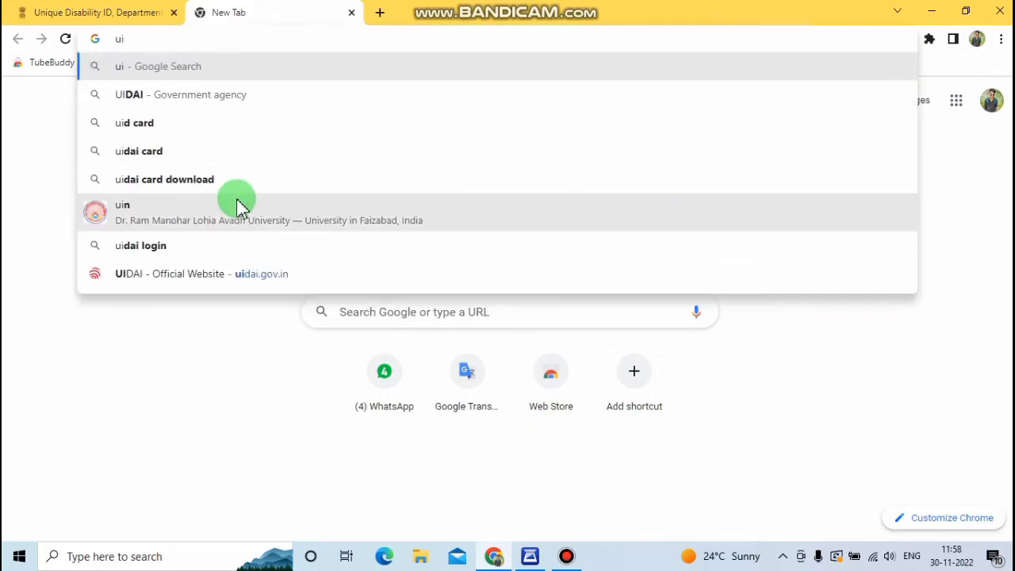
key("BackSpace")
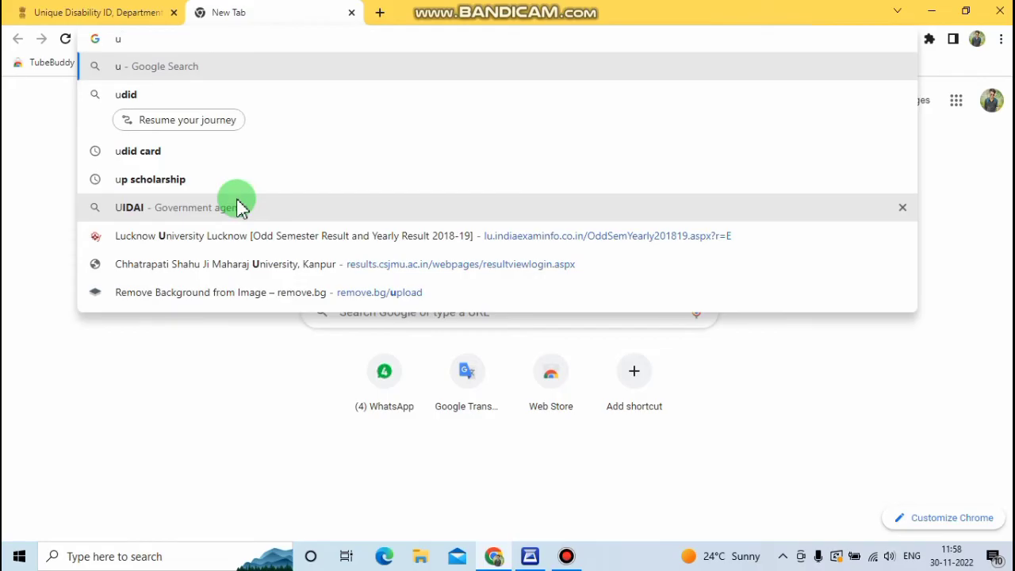
key("BackSpace")
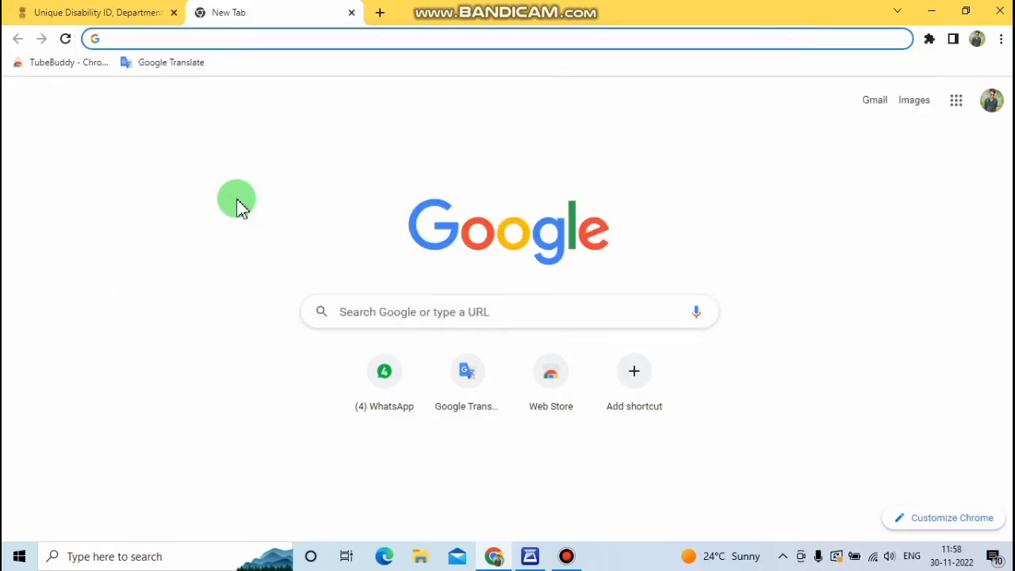
type("udid")
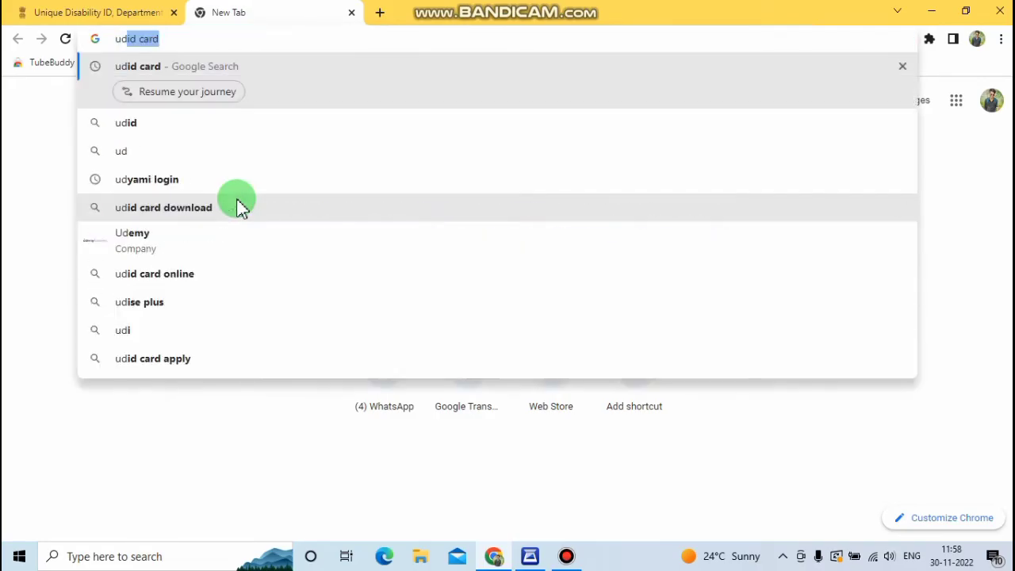
type(" card")
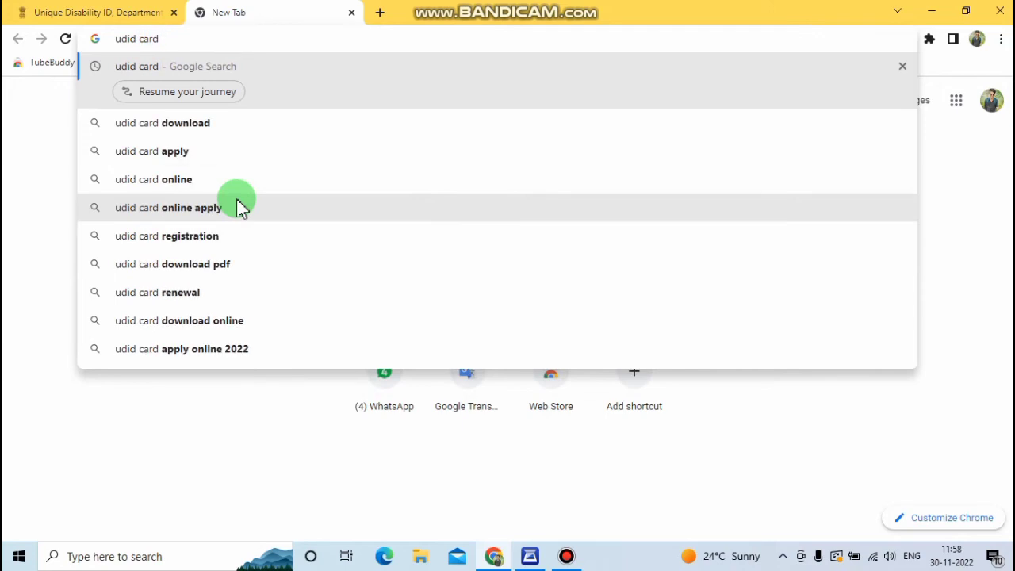
key("Return")
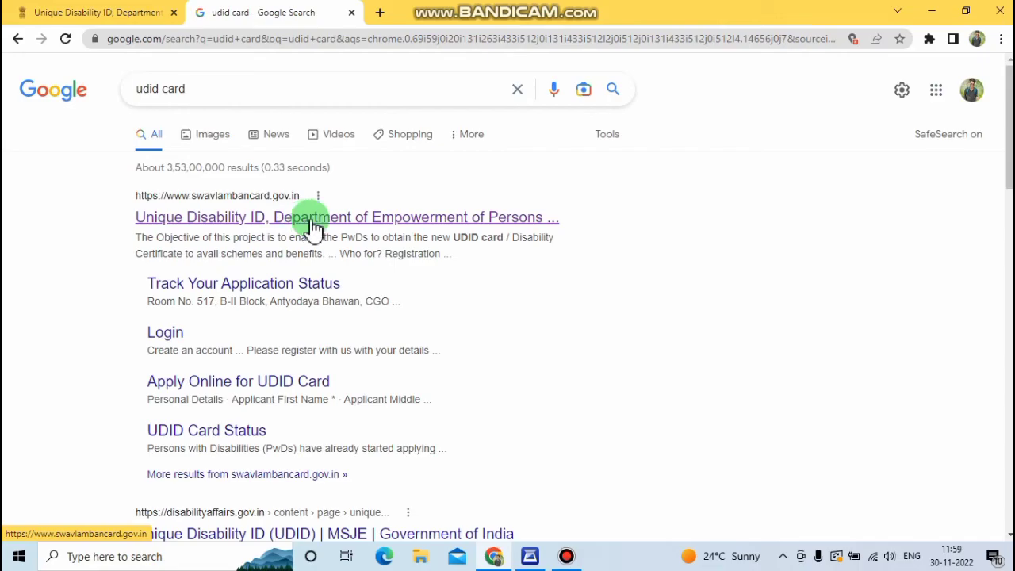
Step: Open the swavlambancard.gov.in Unique Disability ID portal from the top search result
left_click(330, 227)
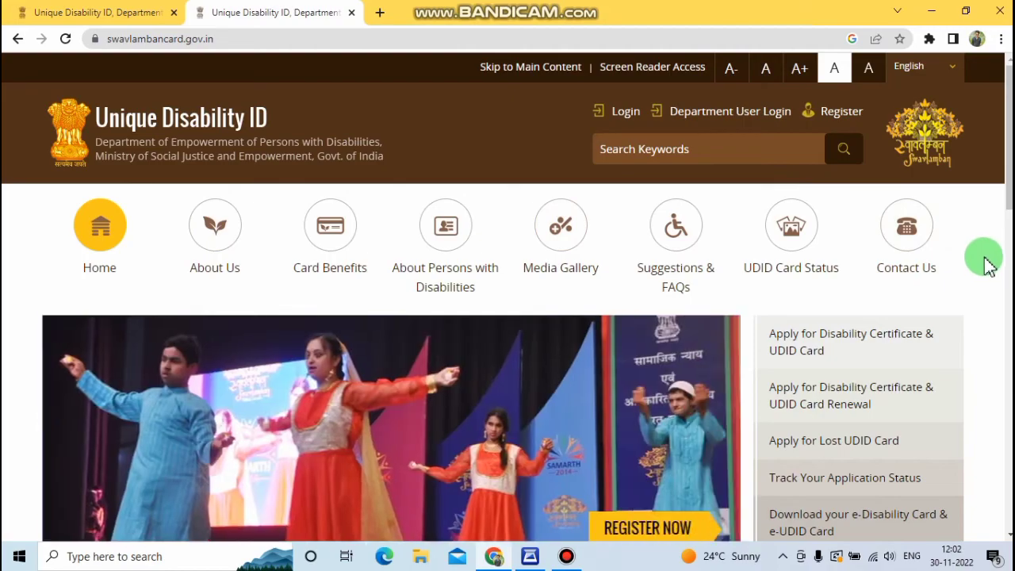
scroll(990, 256, "down", 2)
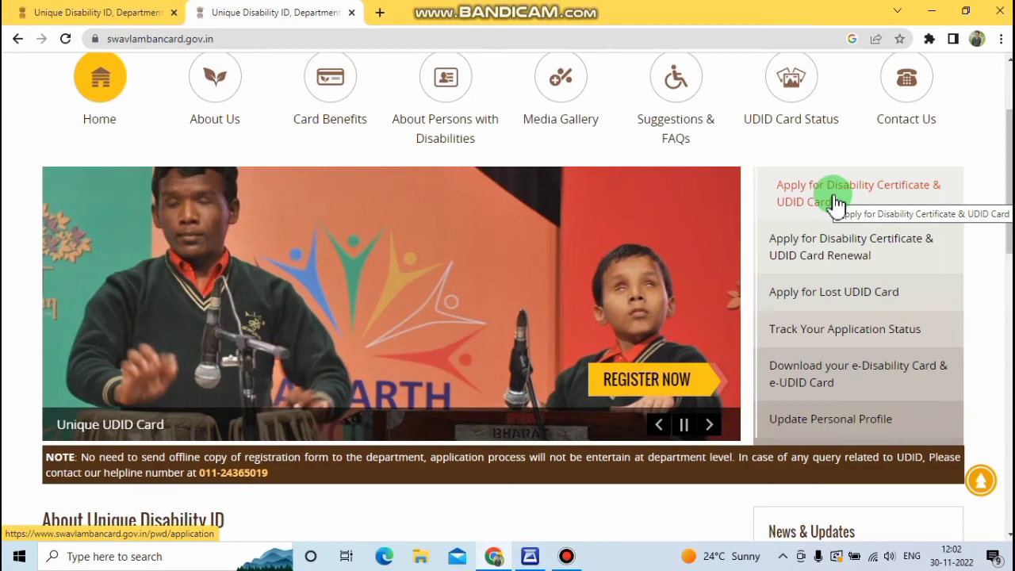
Step: Start the 'Apply for Disability Certificate & UDID Card' registration and scroll to Personal Details
left_click(831, 199)
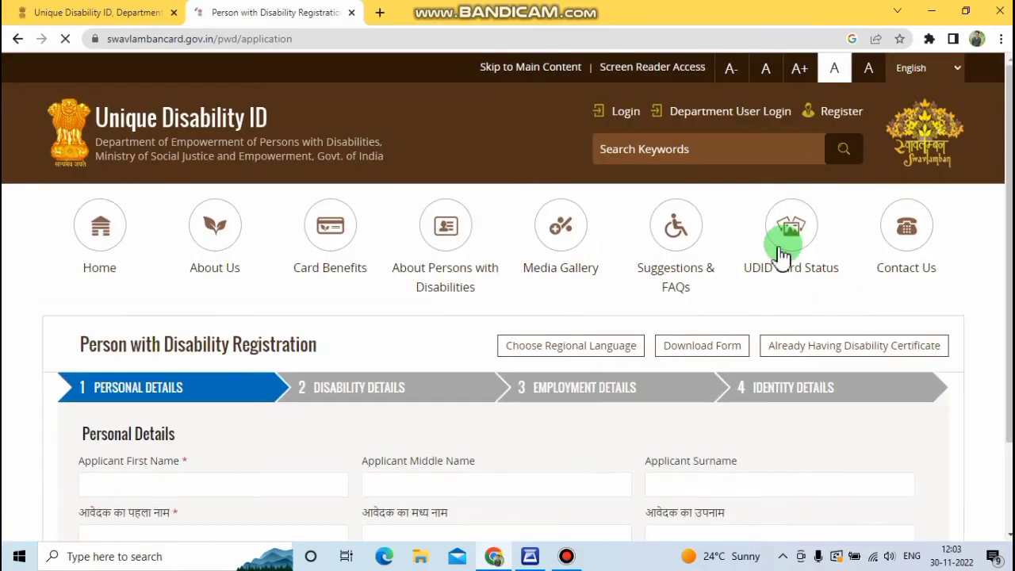
scroll(600, 309, "down", 2)
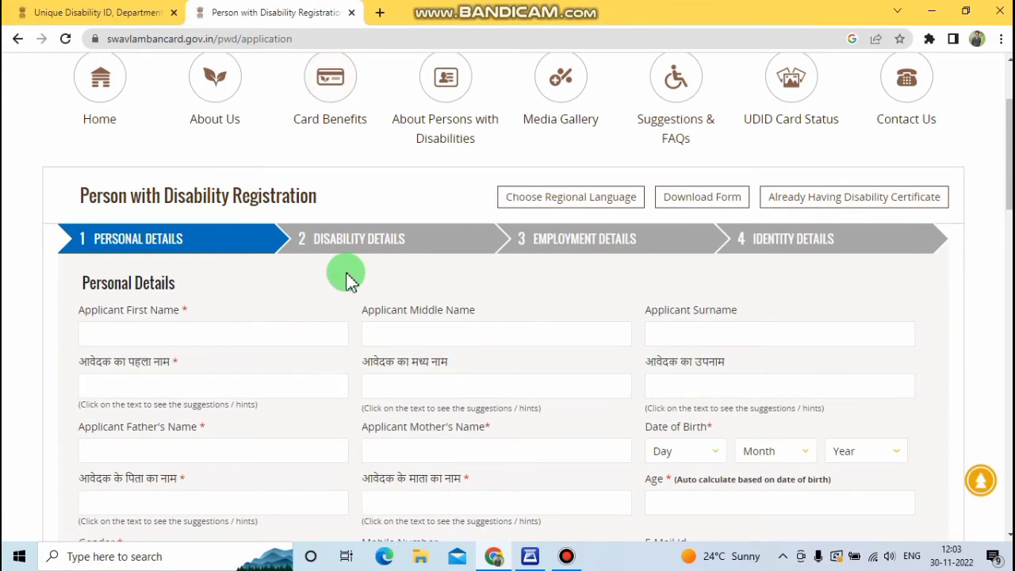
scroll(361, 274, "down", 1)
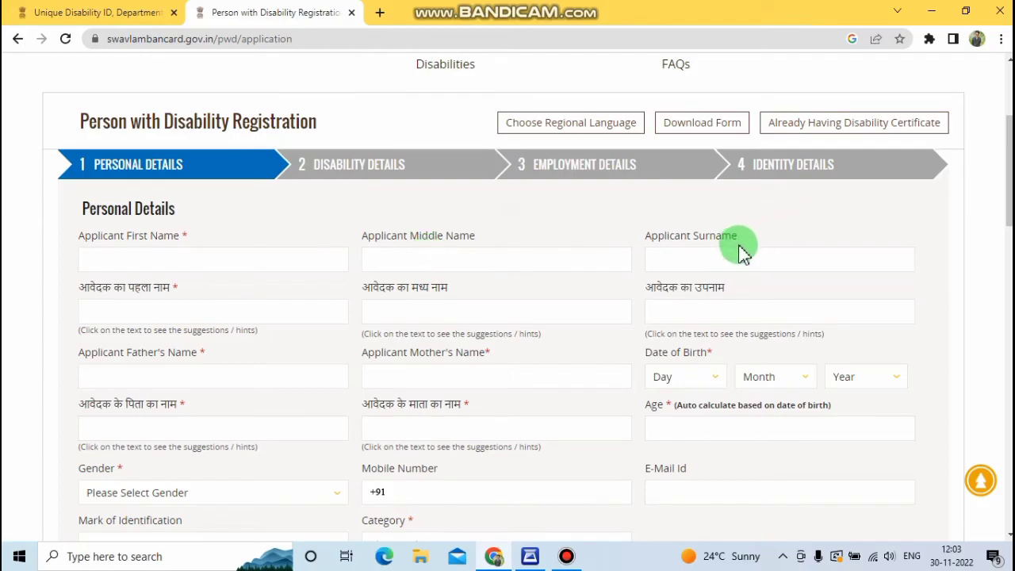
scroll(646, 230, "down", 1)
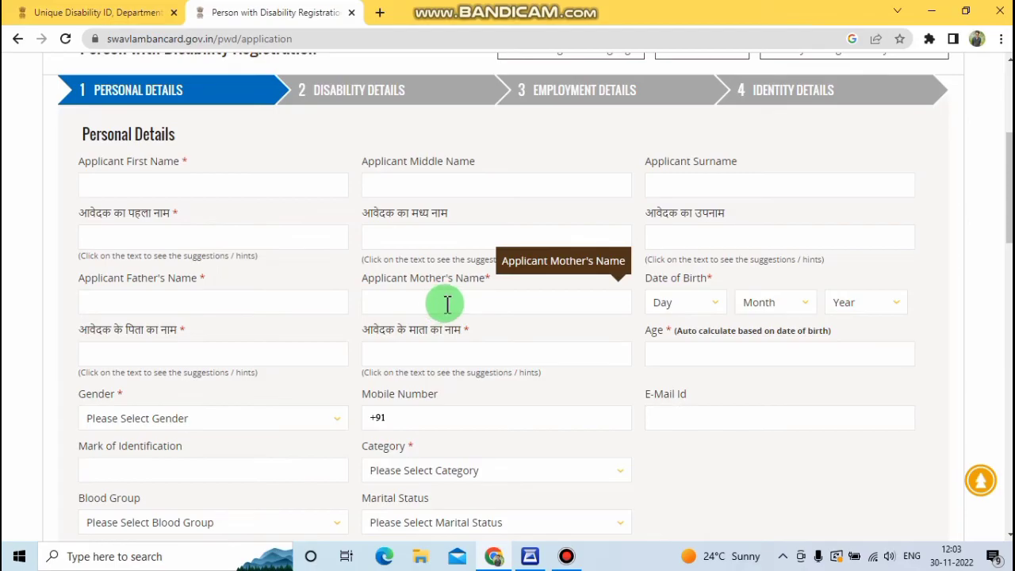
left_click(702, 306)
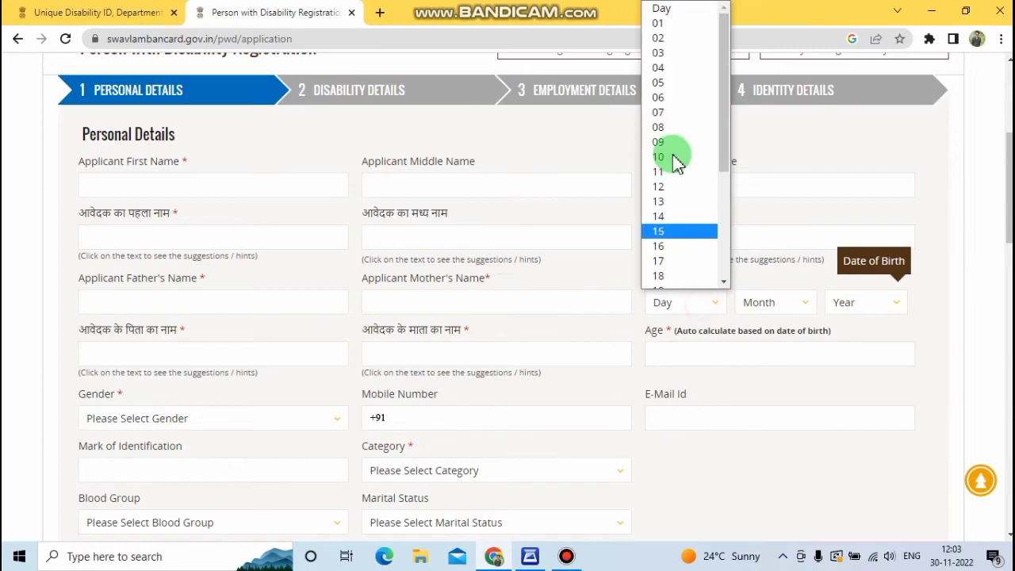
left_click(658, 25)
left_click(782, 307)
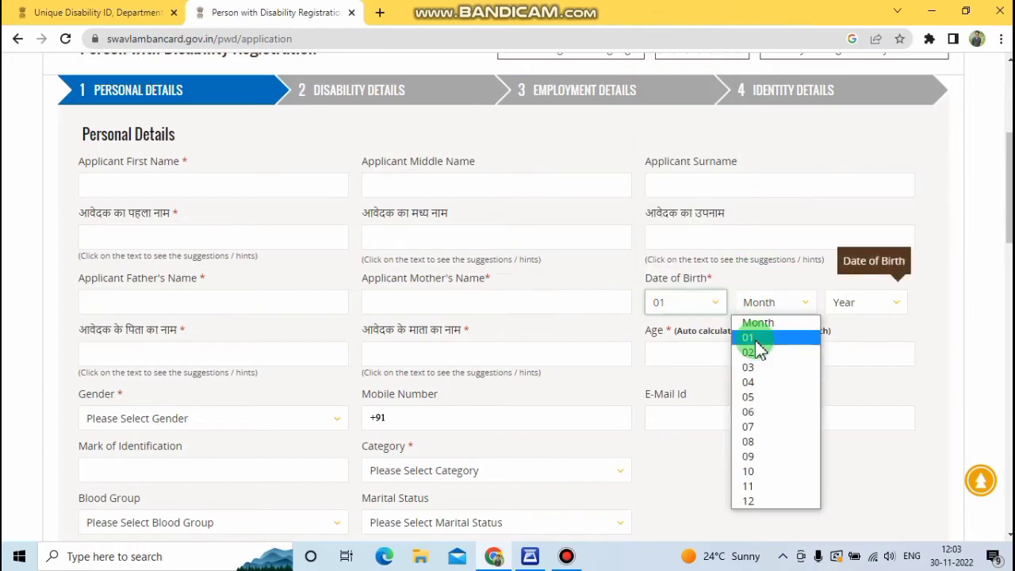
left_click(758, 339)
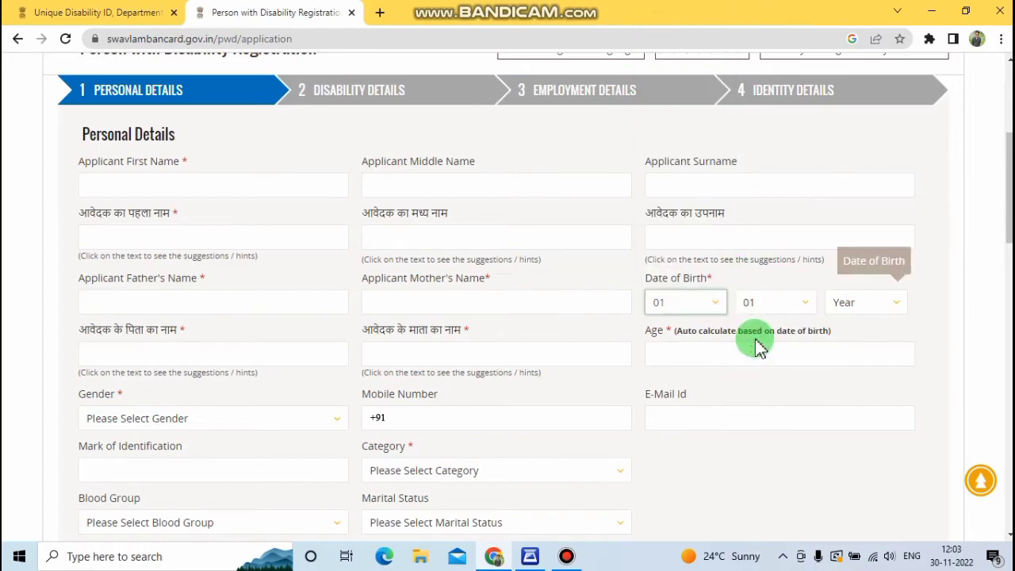
left_click(852, 308)
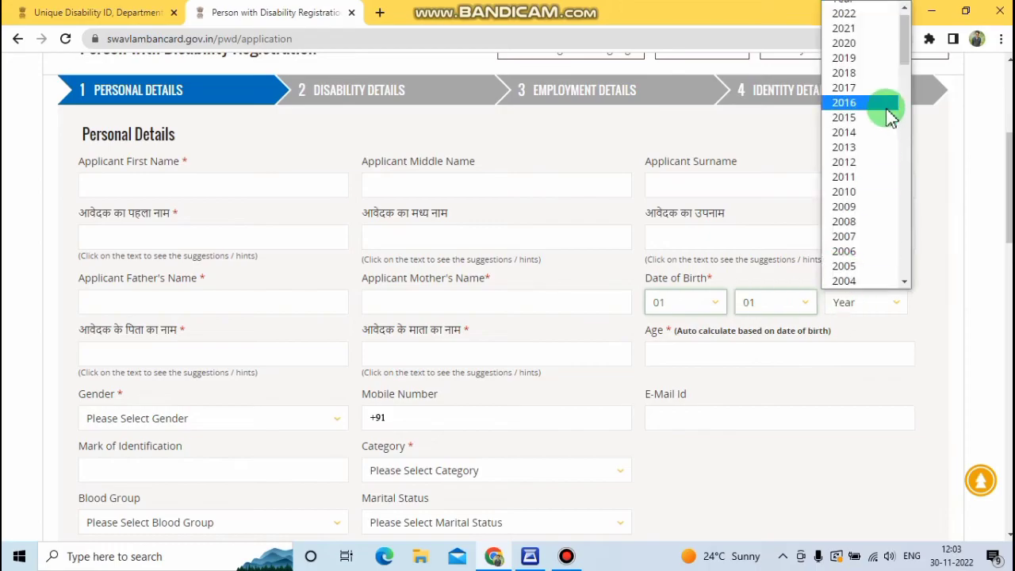
scroll(885, 119, "down", 5)
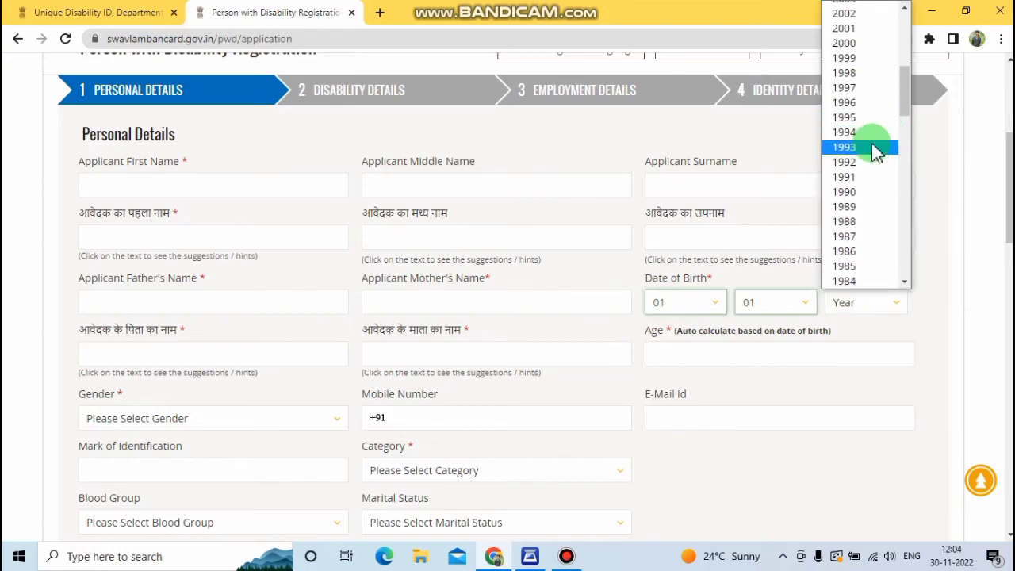
scroll(880, 143, "down", 10)
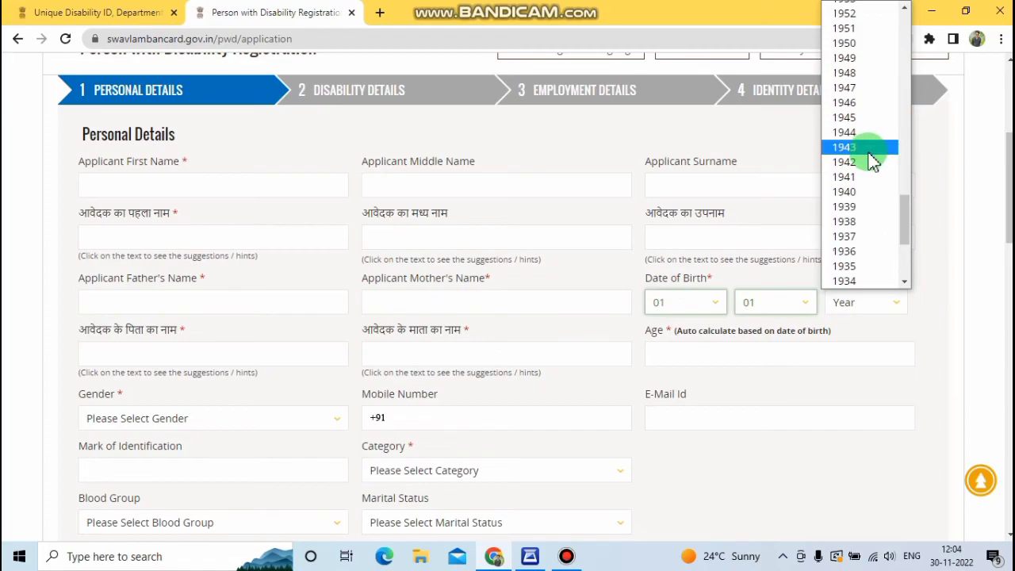
scroll(873, 159, "down", 1)
scroll(872, 159, "up", 15)
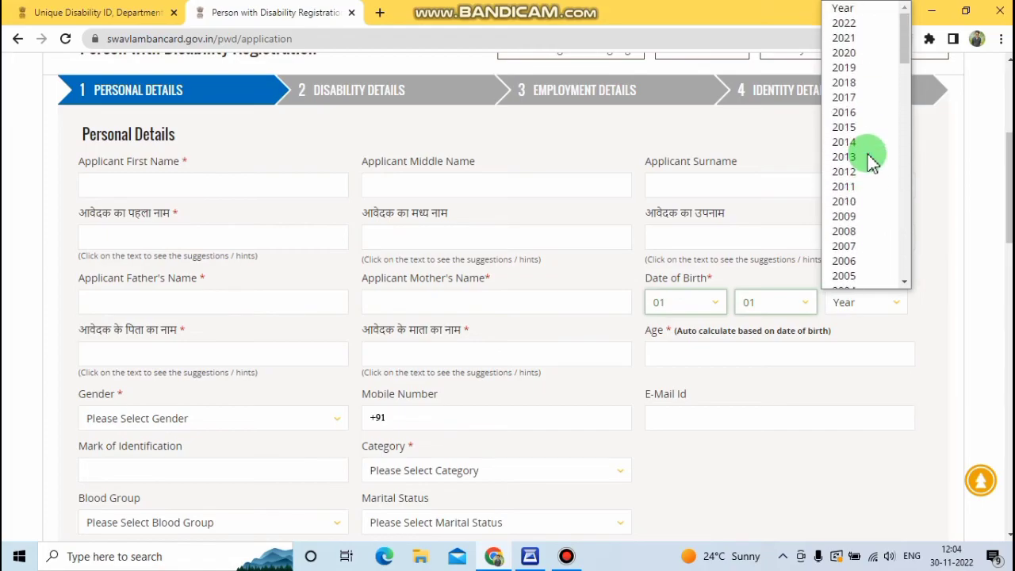
scroll(873, 161, "down", 12)
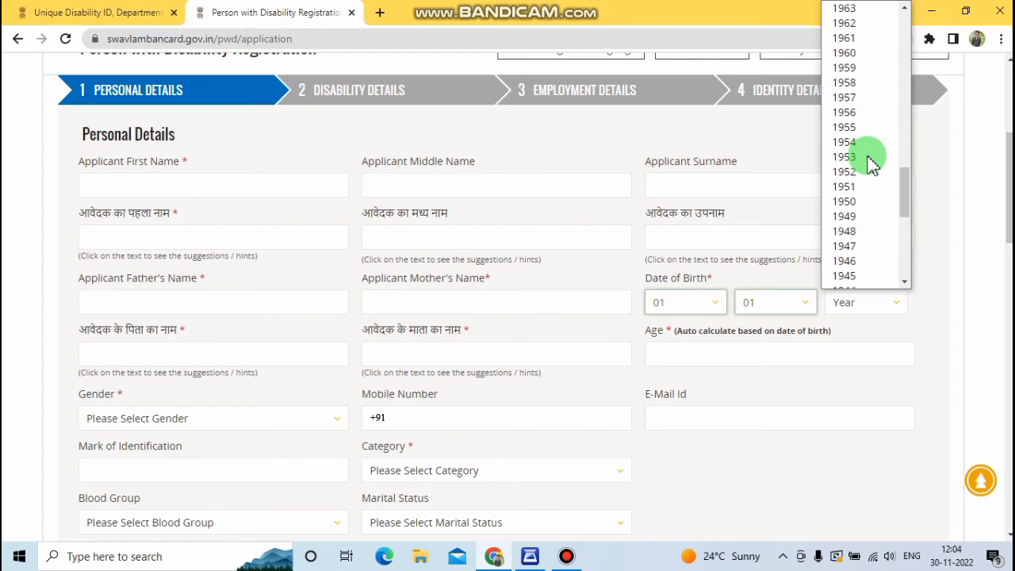
scroll(873, 162, "down", 3)
scroll(873, 163, "up", 3)
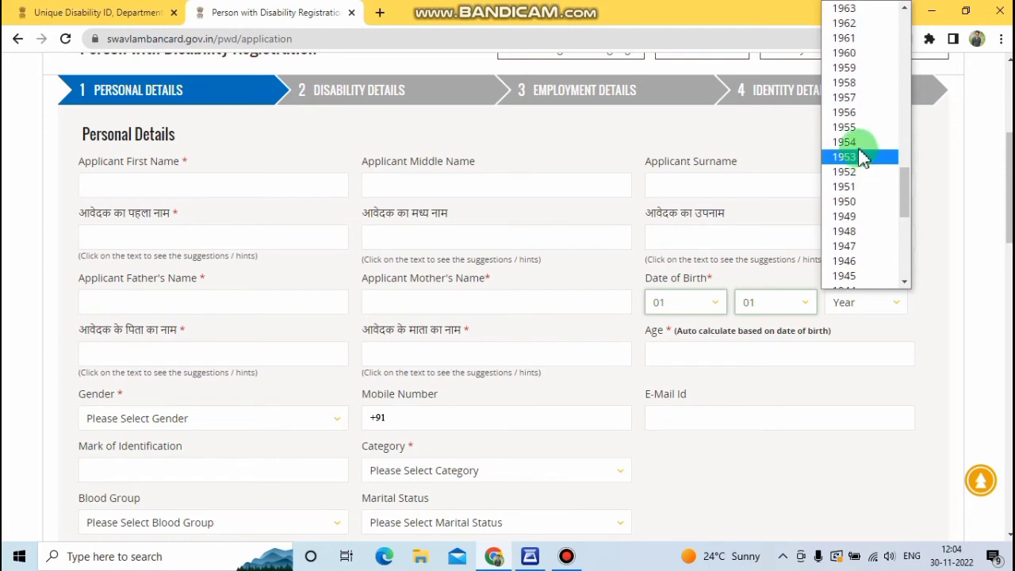
left_click(845, 128)
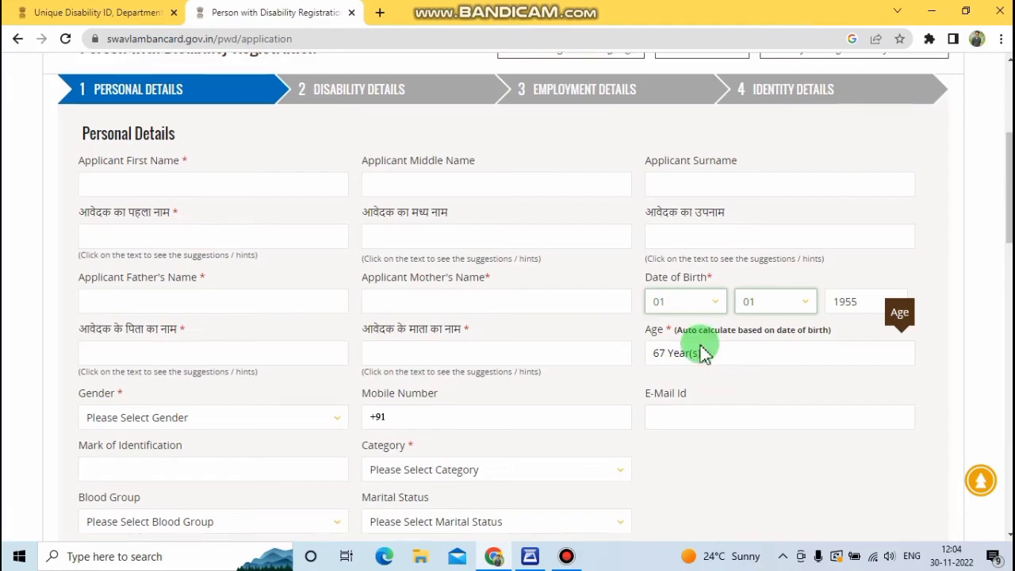
Step: Set the applicant's gender to Female and the category to OBC
scroll(704, 353, "down", 1)
scroll(704, 353, "down", 1)
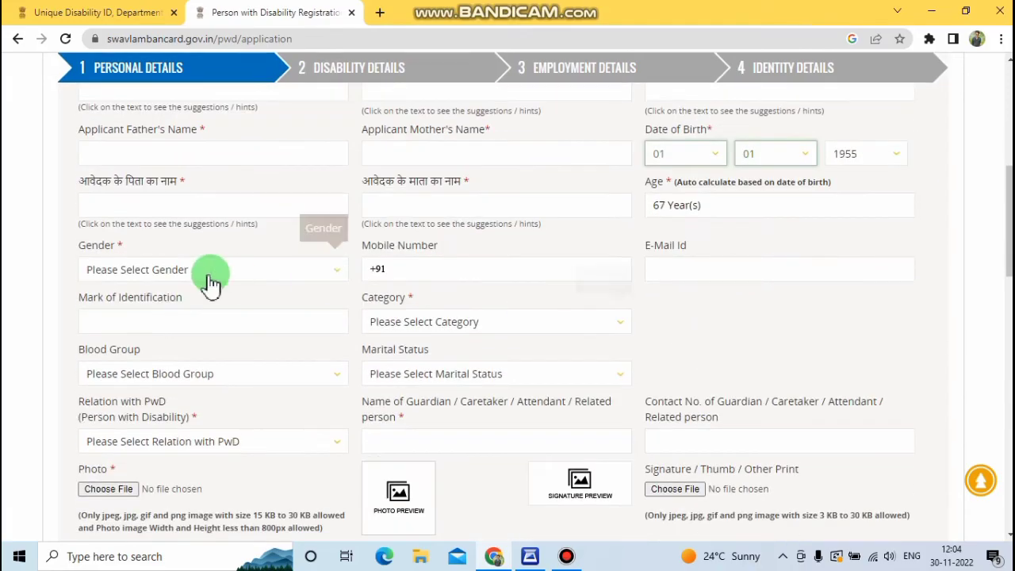
left_click(144, 272)
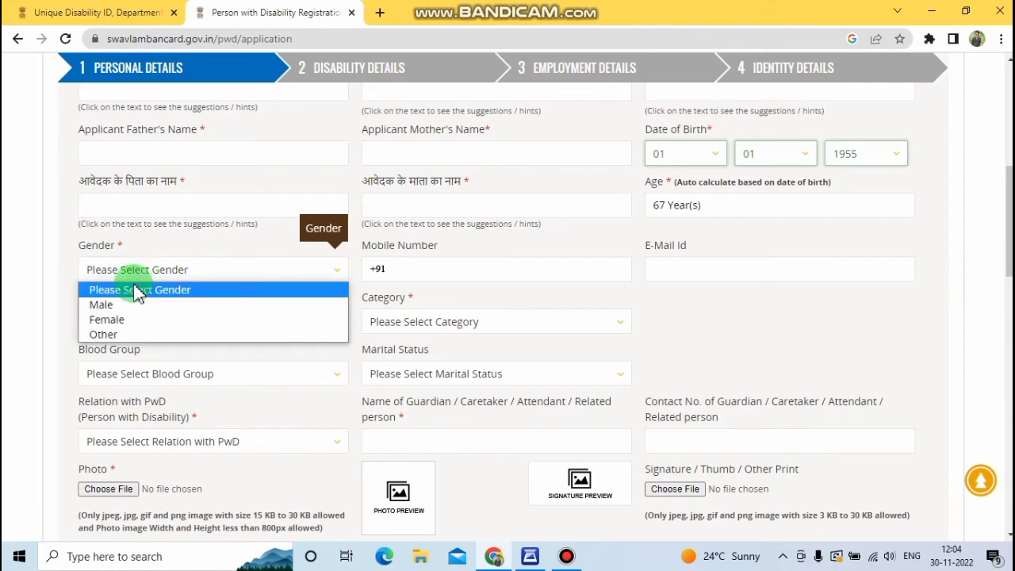
left_click(131, 319)
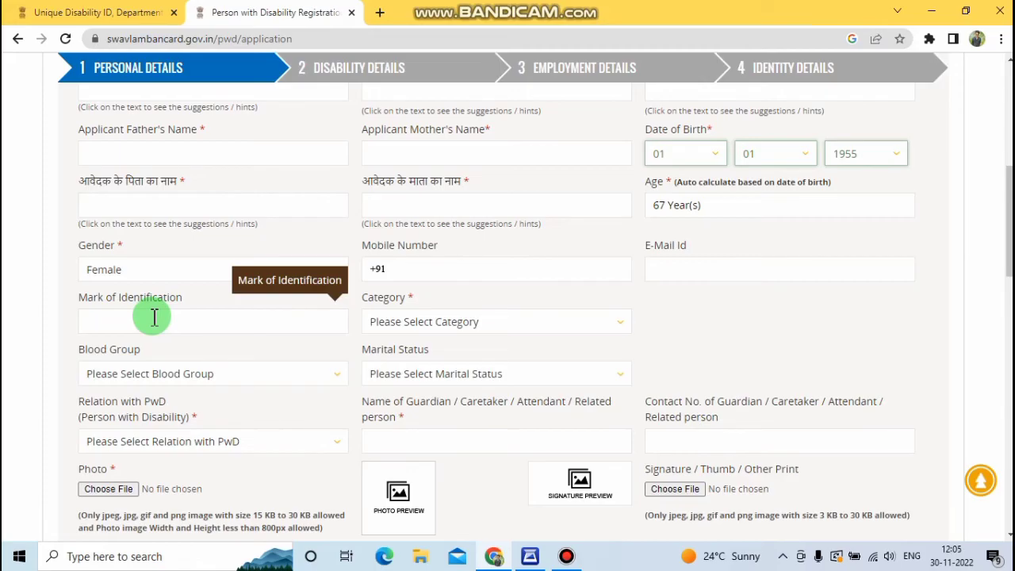
left_click(438, 332)
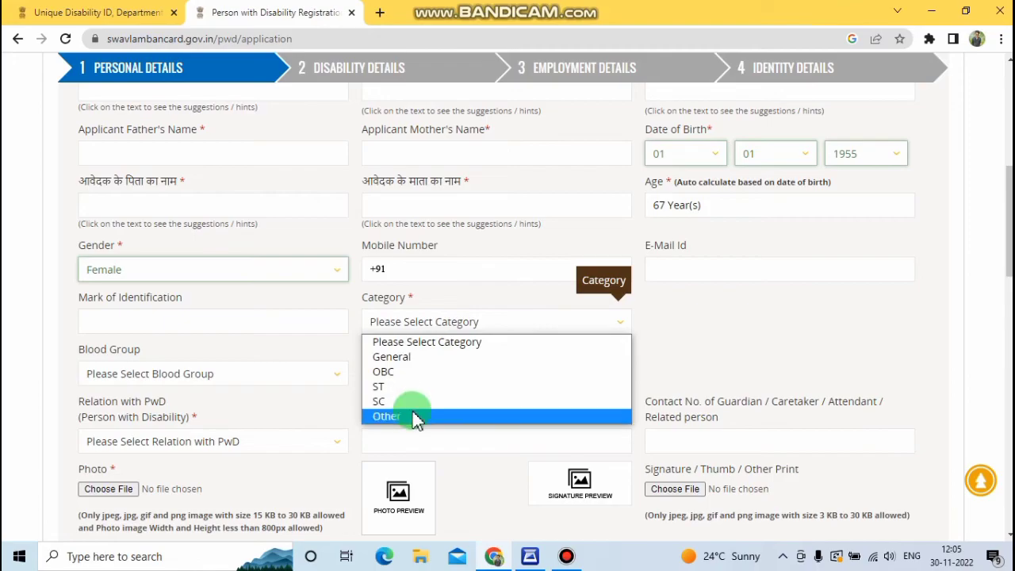
left_click(389, 373)
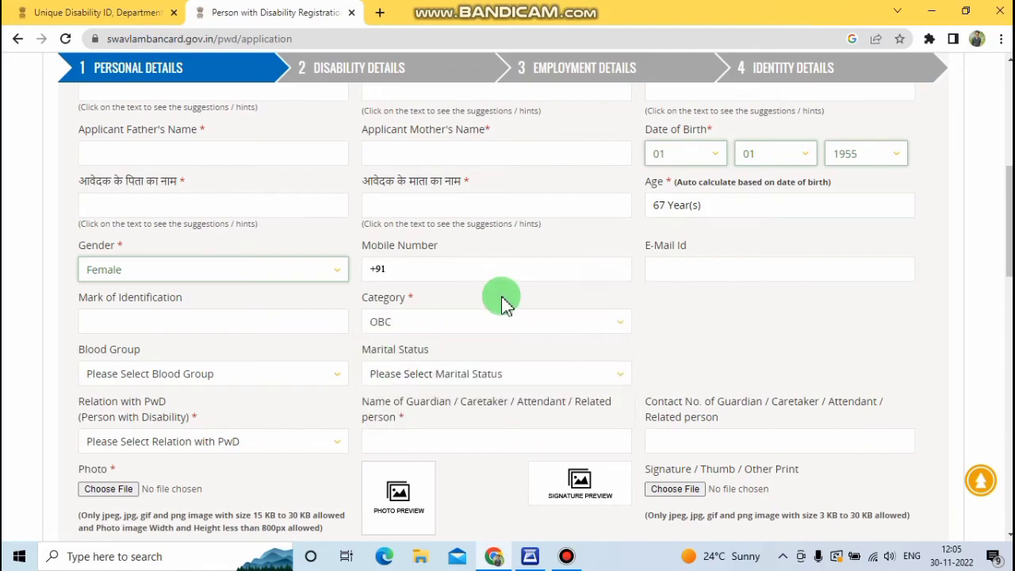
Step: Leave blood group unset, set marital status to Married and relation with PwD to Husband
scroll(505, 301, "down", 2)
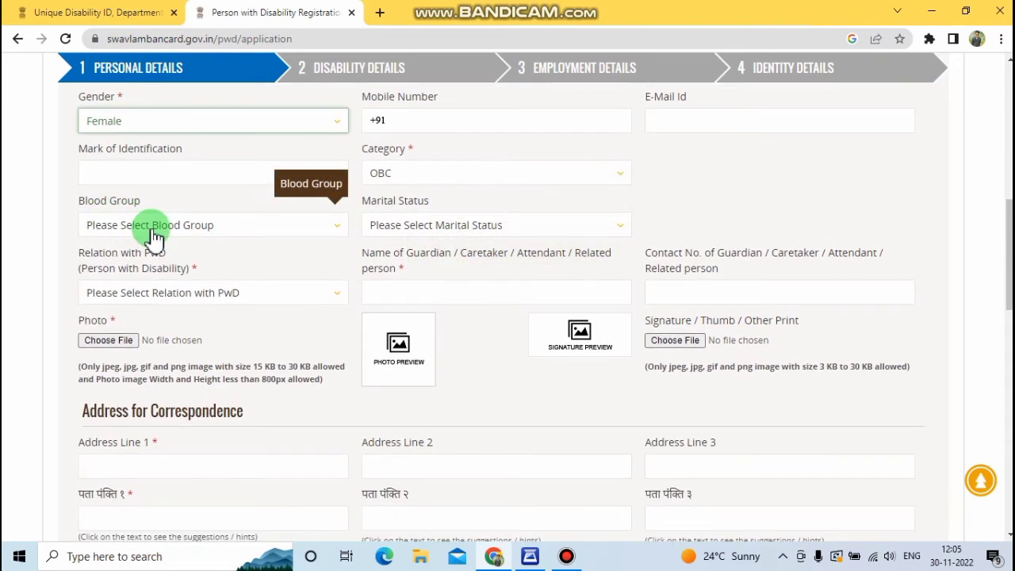
left_click(153, 230)
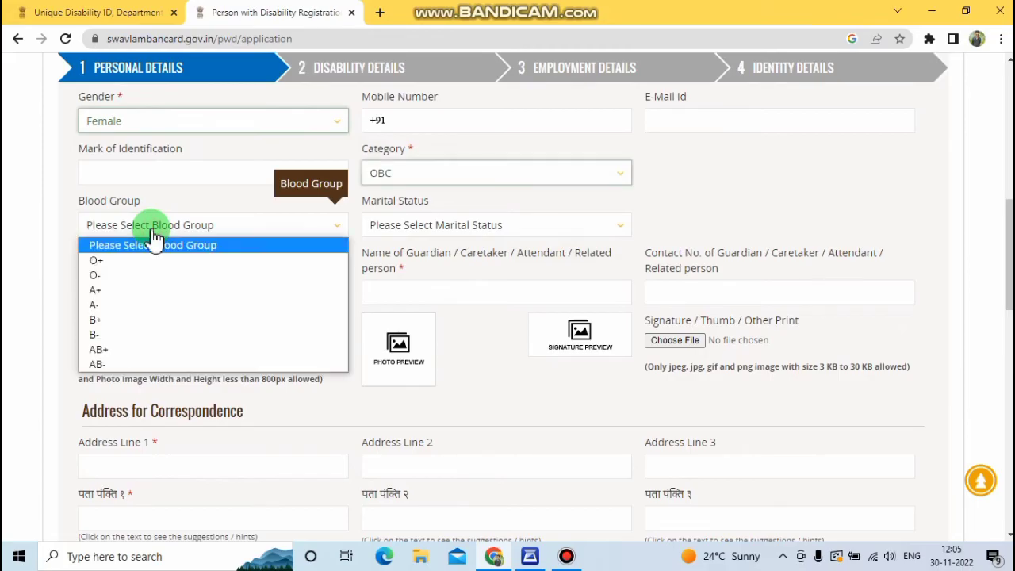
left_click(193, 232)
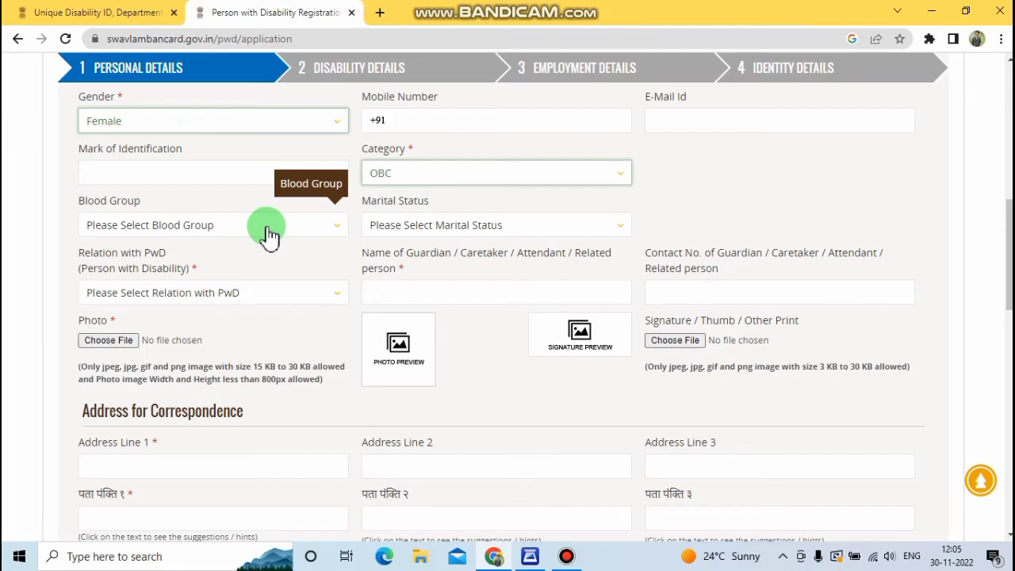
left_click(452, 230)
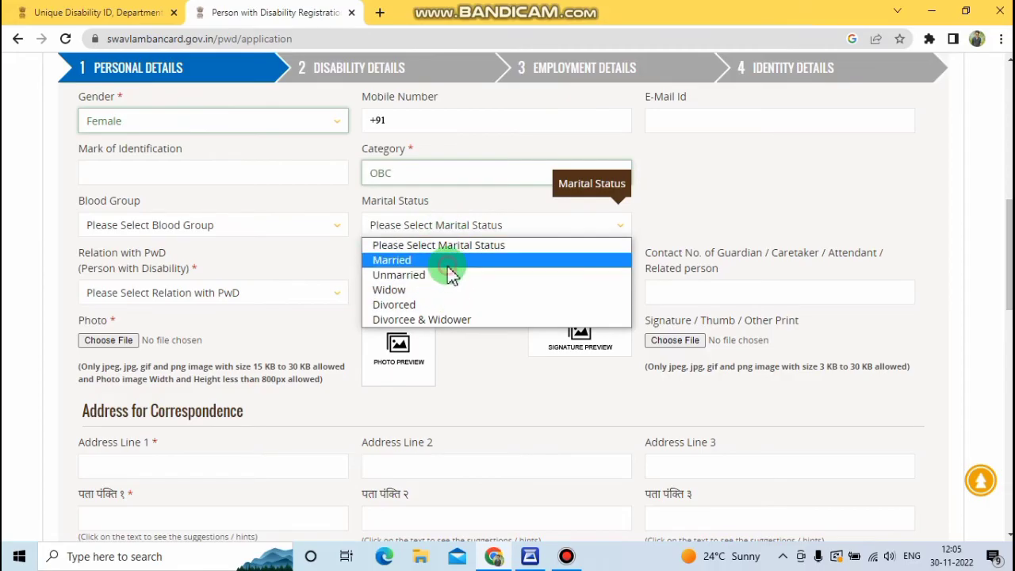
left_click(448, 263)
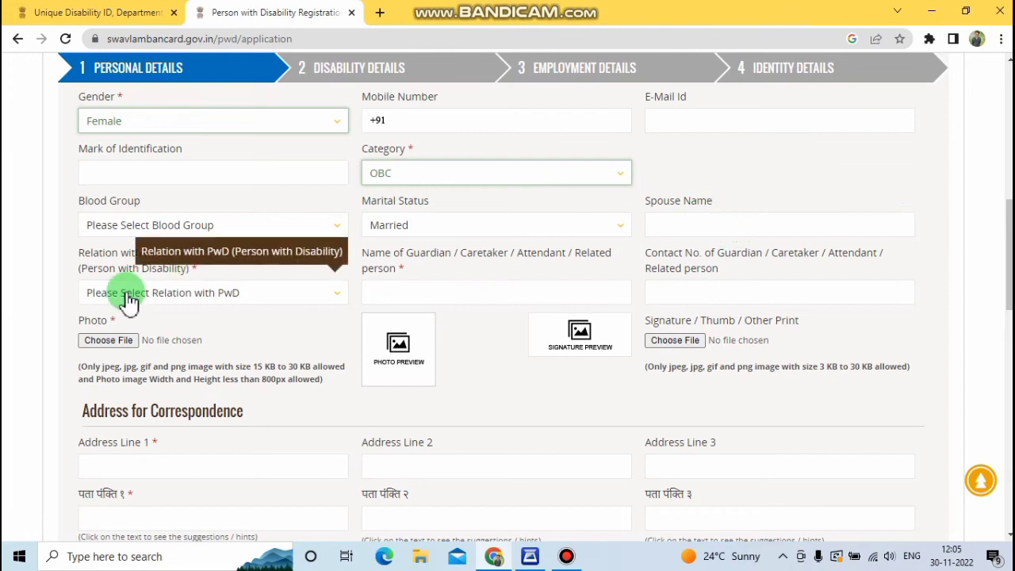
left_click(191, 303)
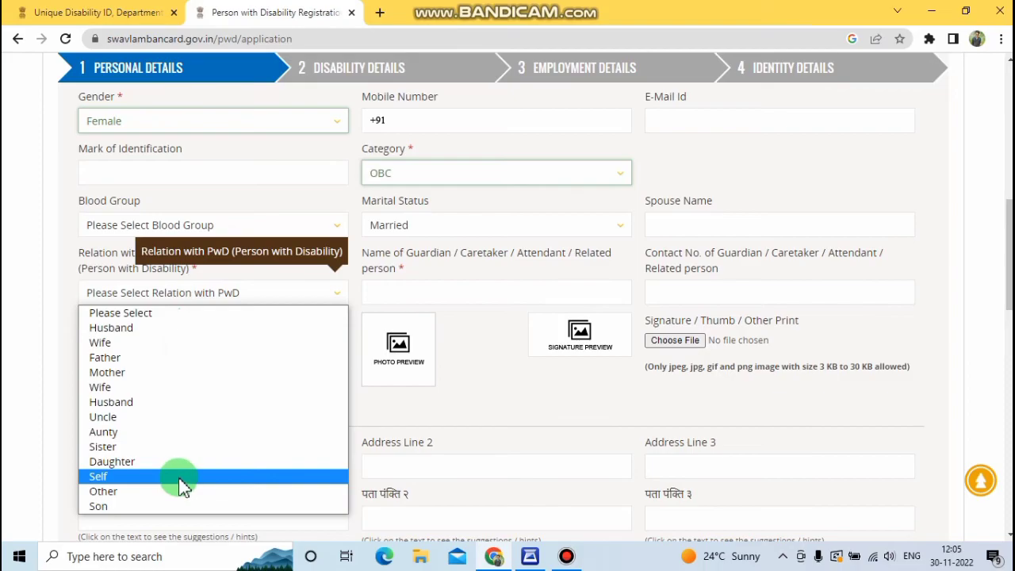
left_click(171, 402)
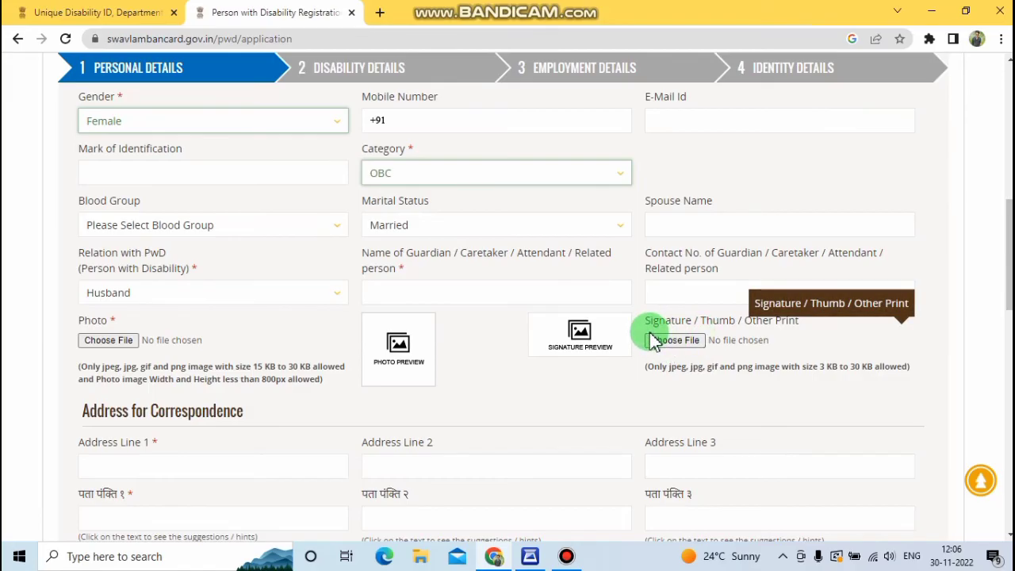
scroll(566, 424, "down", 1)
scroll(370, 335, "down", 2)
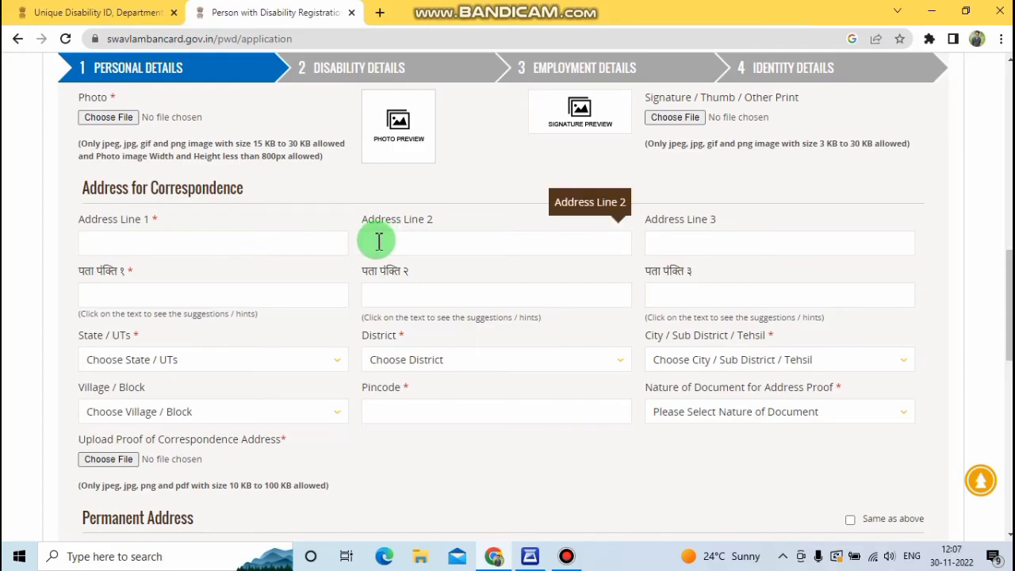
scroll(376, 241, "down", 1)
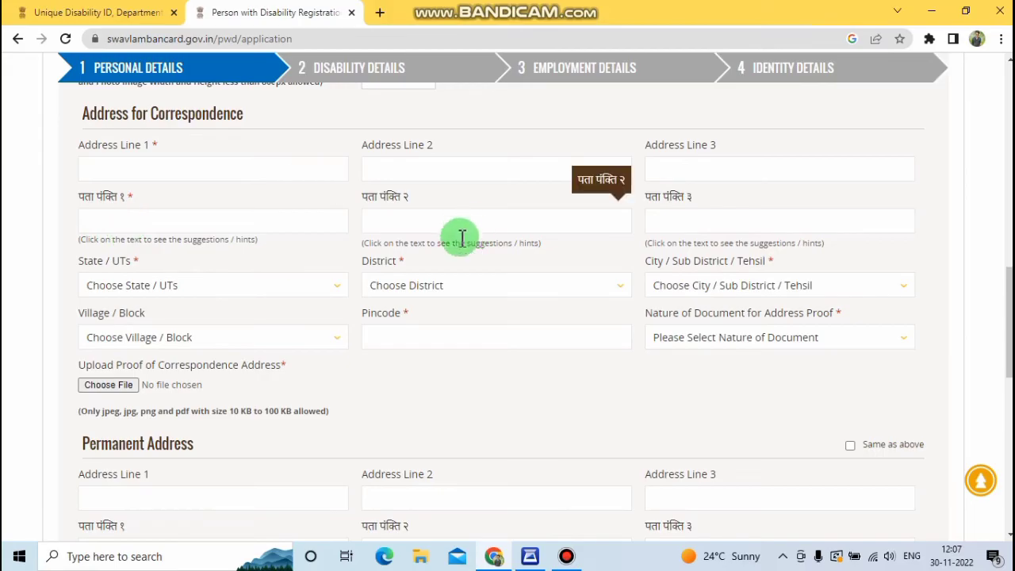
Step: Set the correspondence address to state UTTAR PRADESH, district HARDOI, tehsil Sawayajpur
left_click(197, 294)
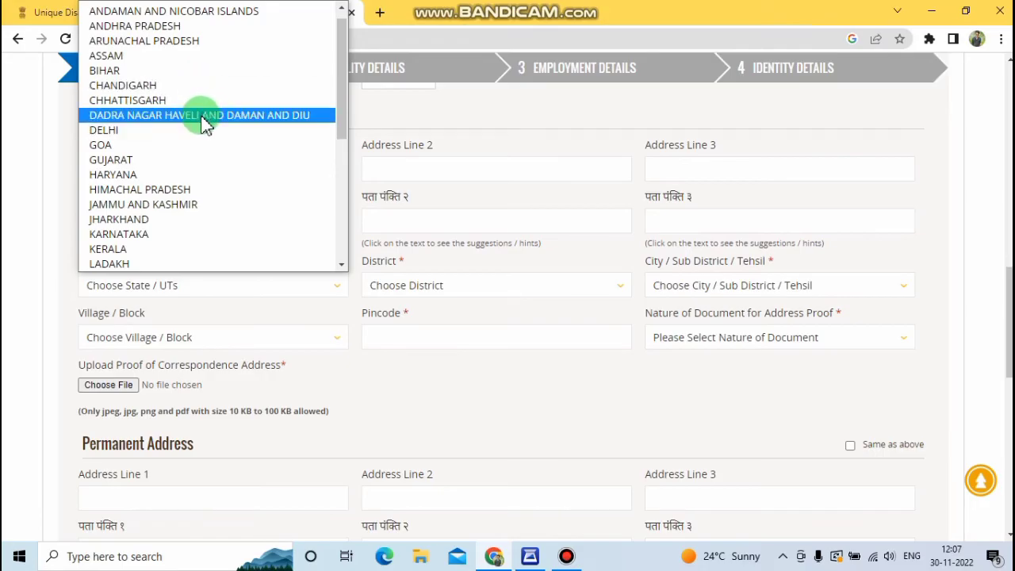
scroll(204, 124, "down", 4)
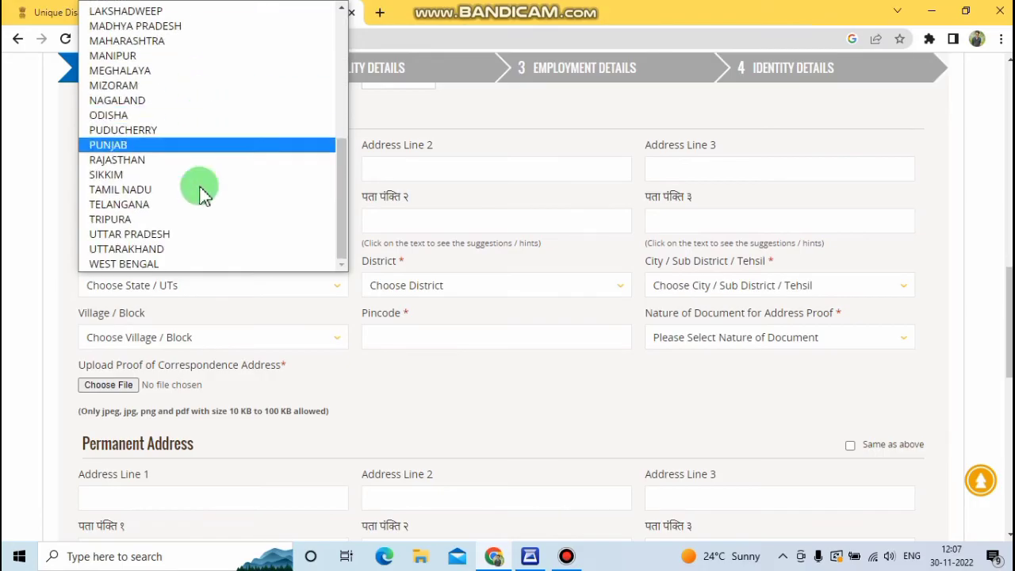
left_click(162, 236)
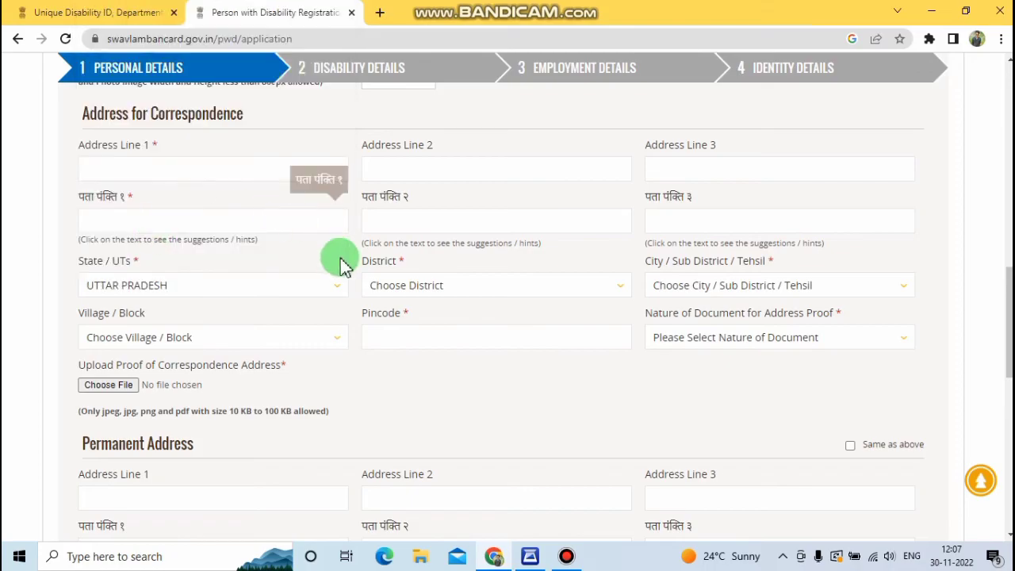
left_click(426, 289)
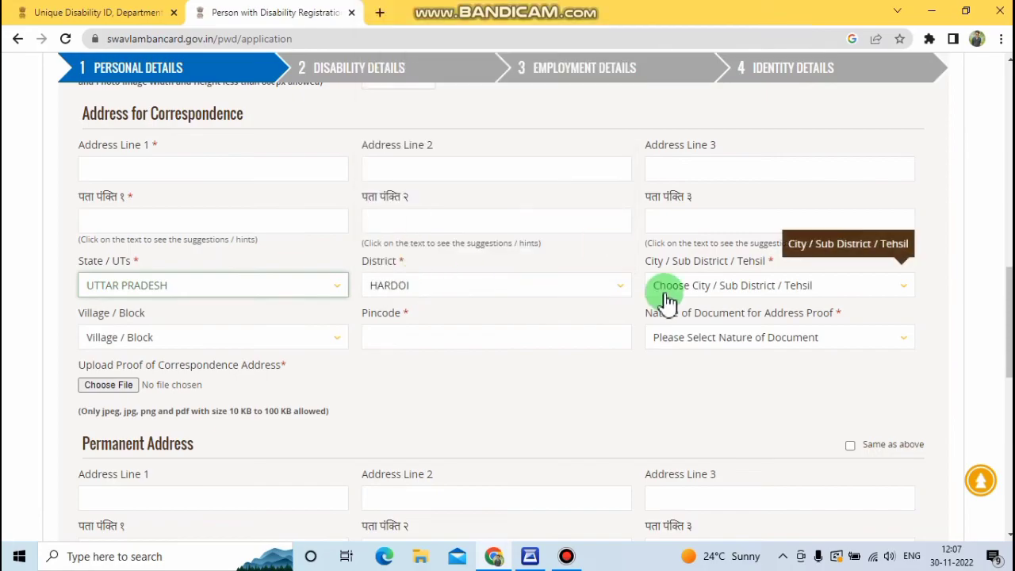
left_click(687, 293)
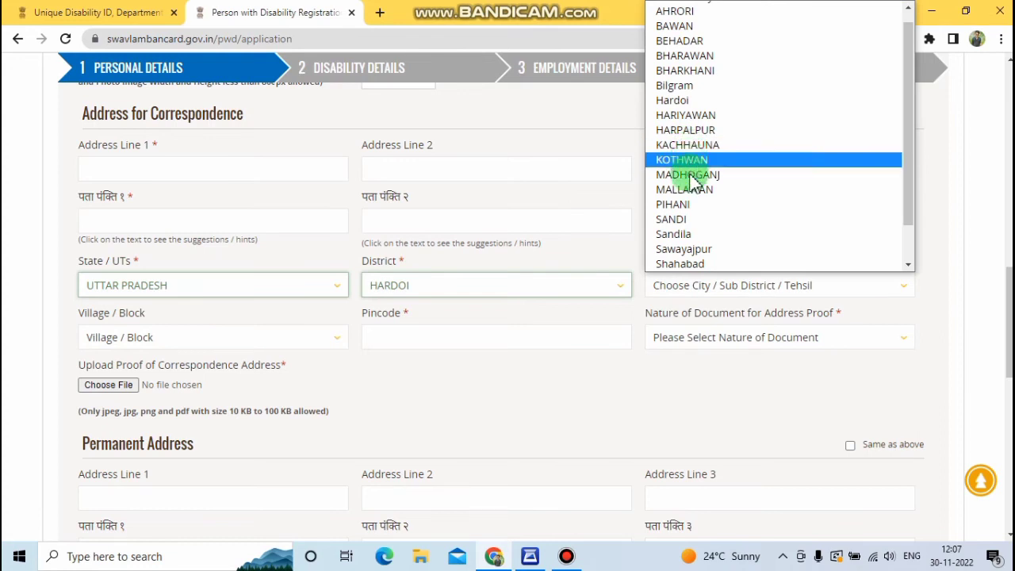
left_click(737, 249)
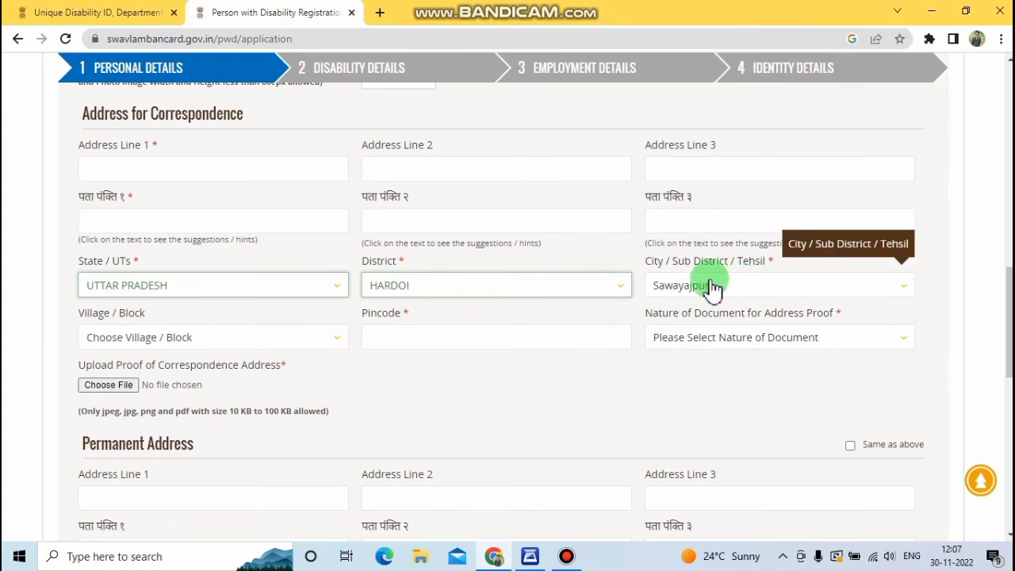
left_click(215, 339)
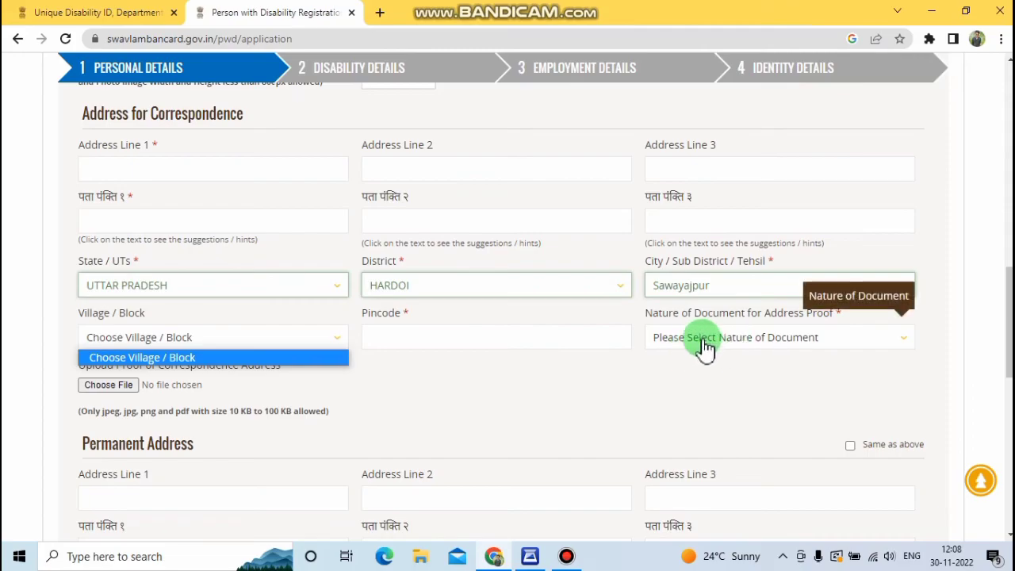
Step: Choose Aadhaar card as the address-proof document
left_click(743, 341)
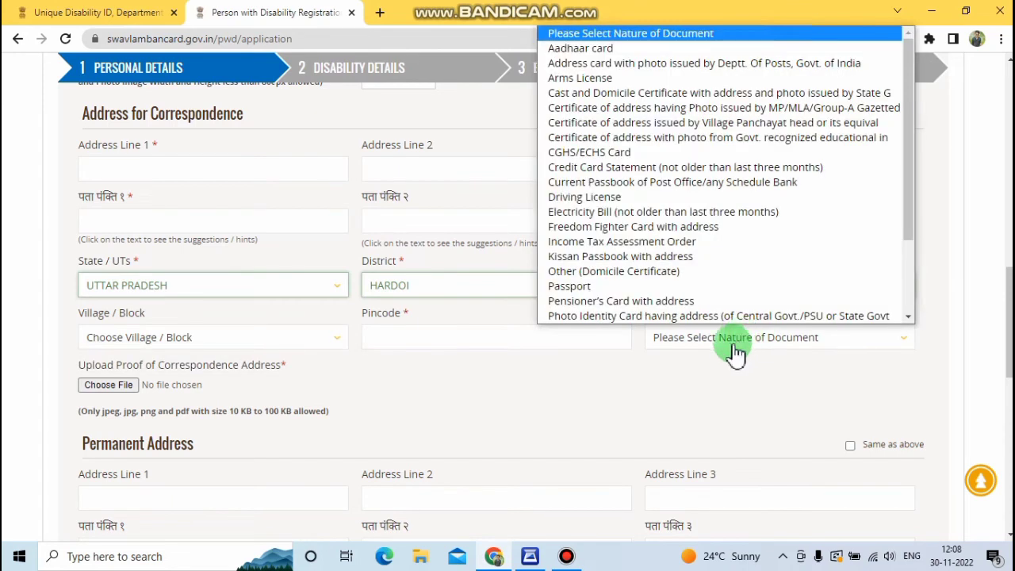
left_click(597, 50)
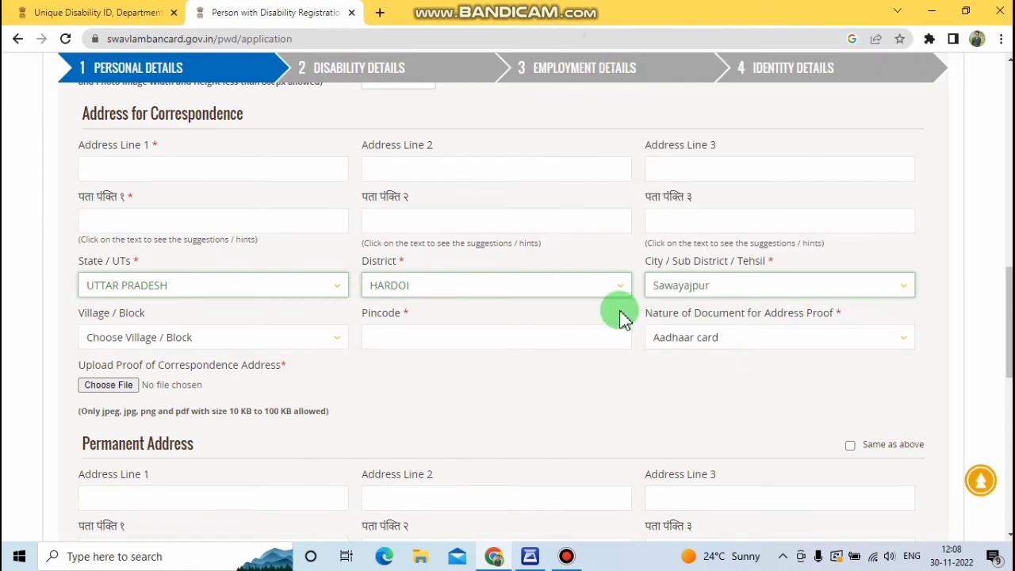
scroll(604, 326, "down", 2)
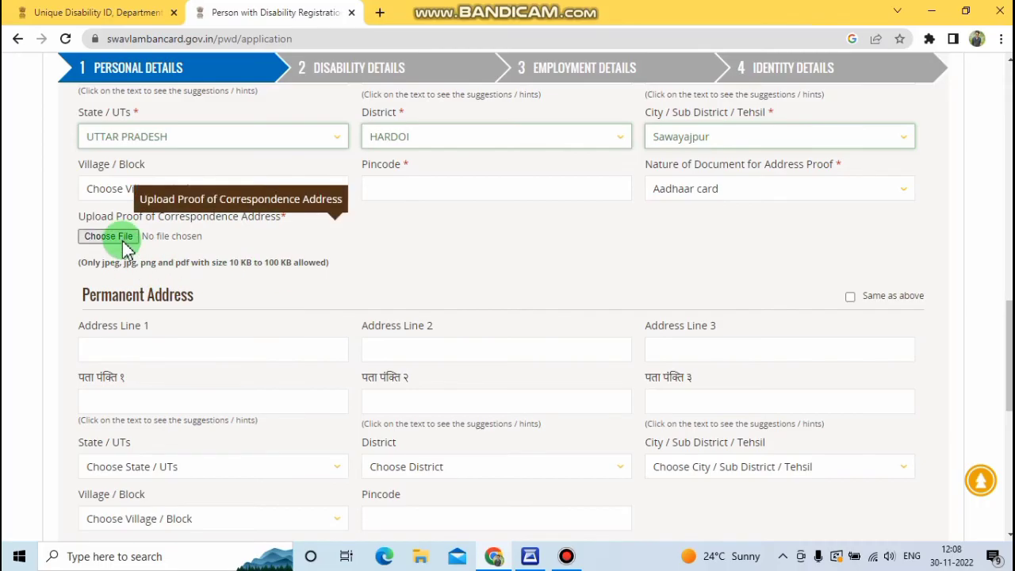
scroll(131, 241, "down", 1)
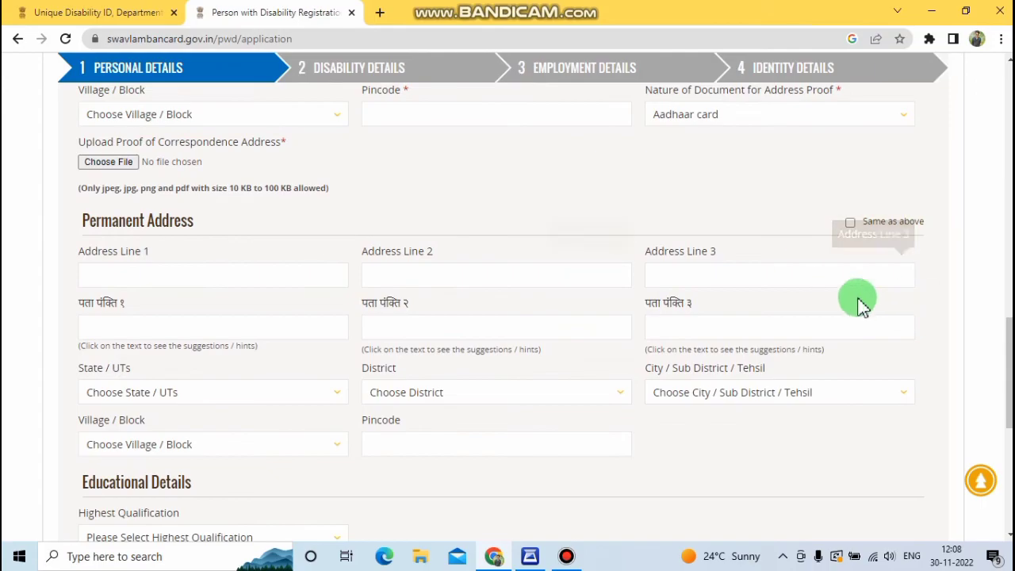
left_click(850, 224)
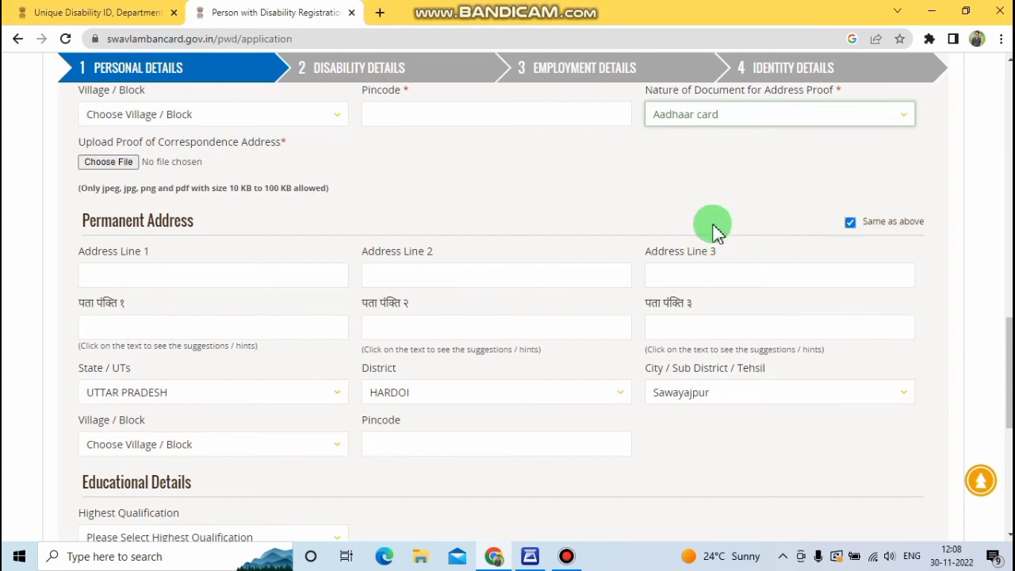
scroll(652, 252, "down", 3)
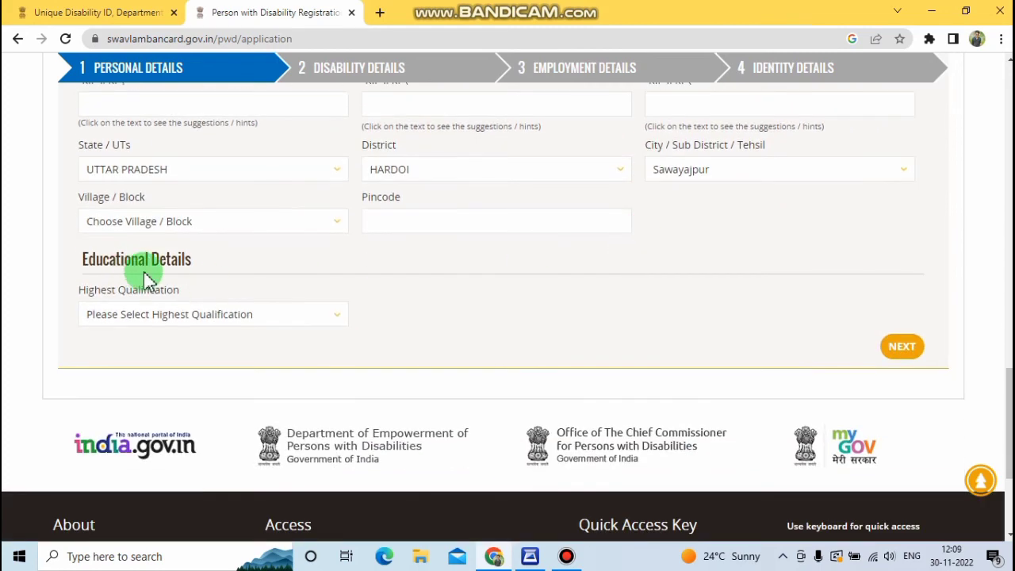
left_click(177, 316)
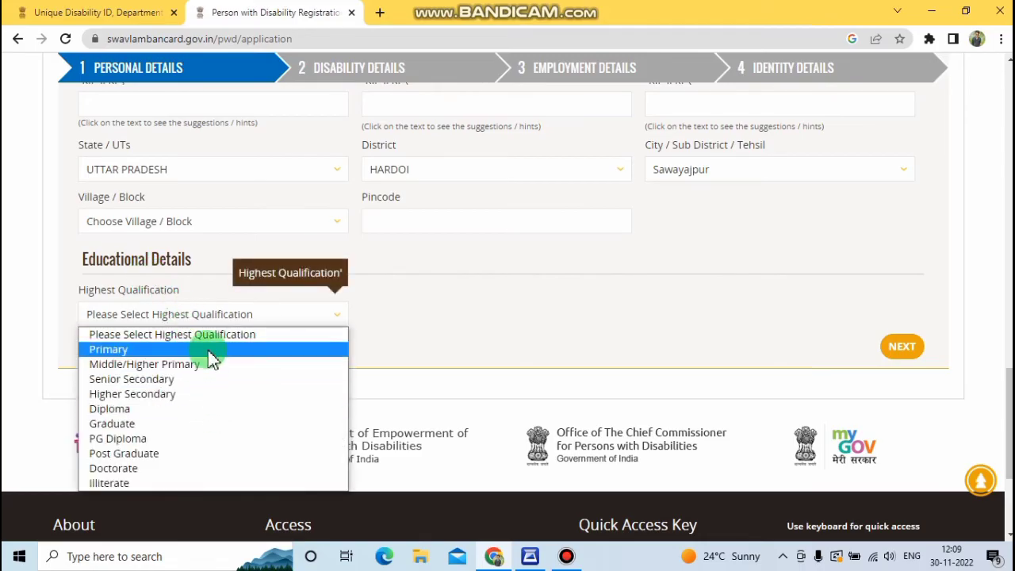
left_click(212, 334)
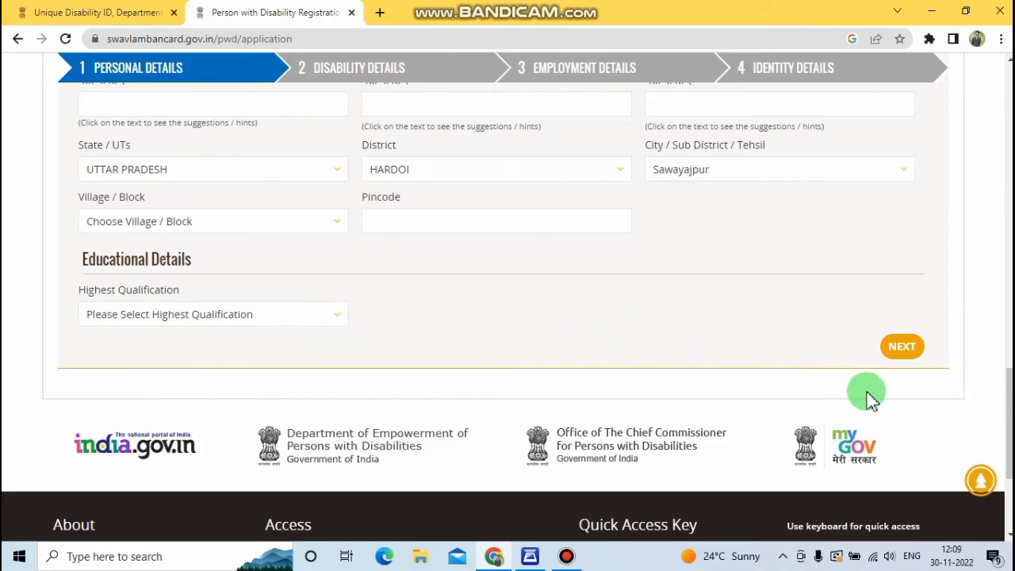
Step: Advance to Disability Details and answer Yes to having a disability certificate
left_click(900, 353)
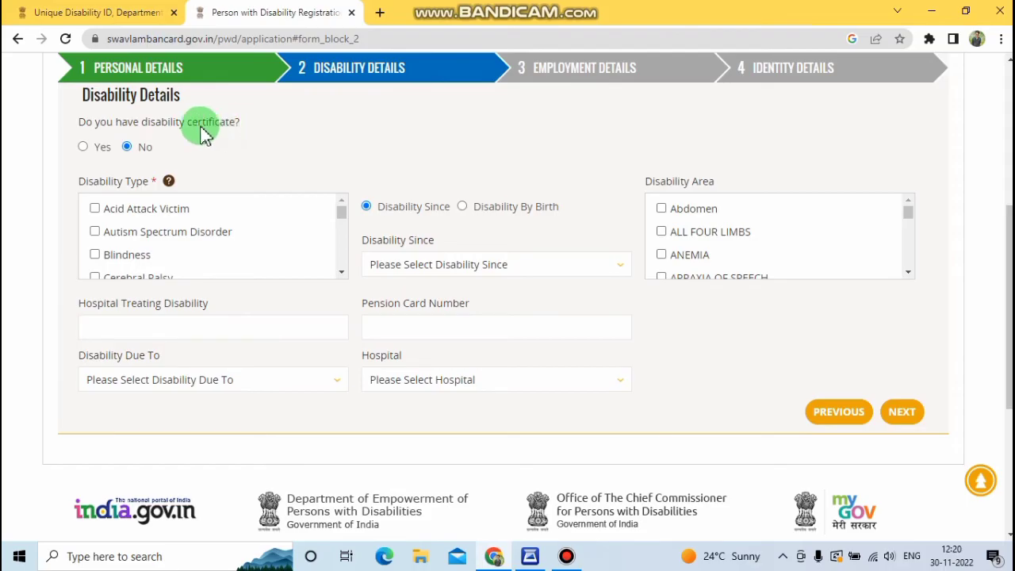
left_click(84, 147)
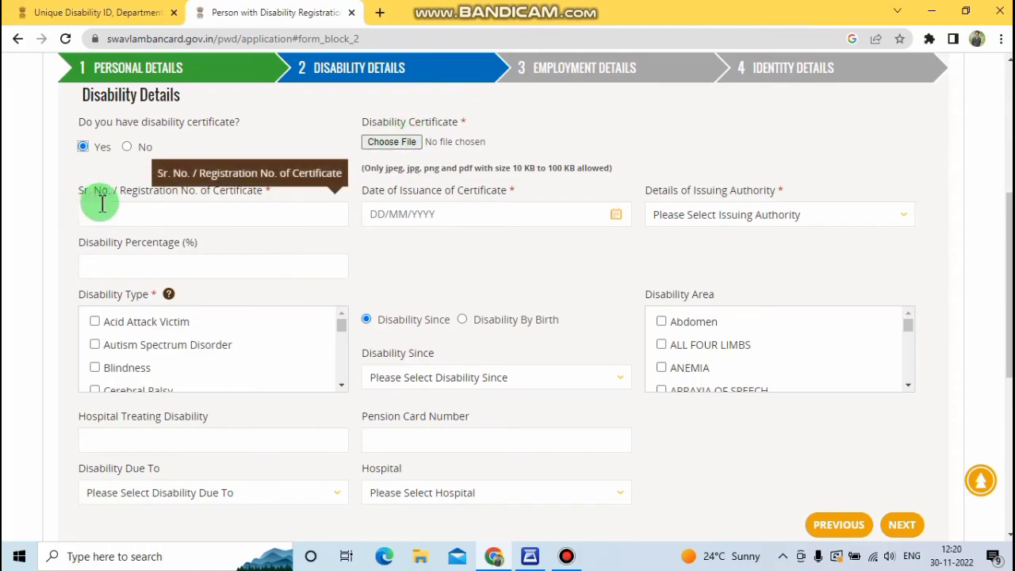
Step: Enter the certificate number, issue date 20/06/2001, Chief Medical Office authority and 95% disability
left_click(204, 217)
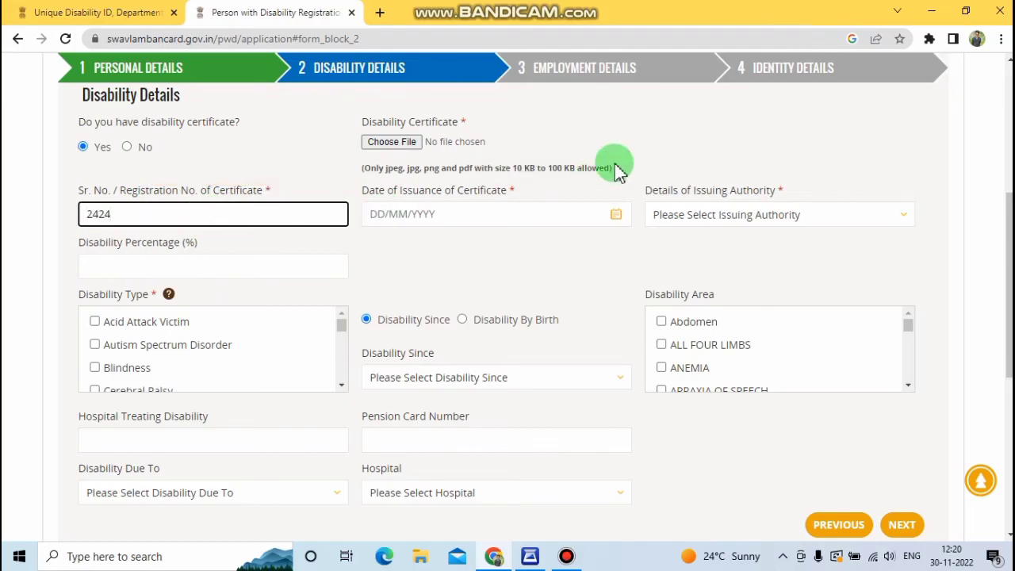
left_click(295, 176)
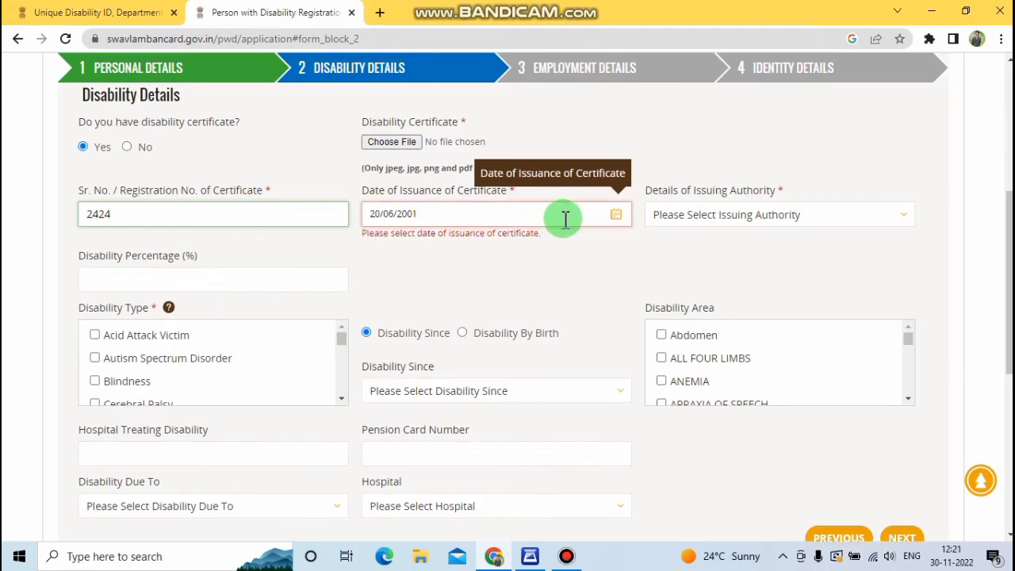
left_click(693, 222)
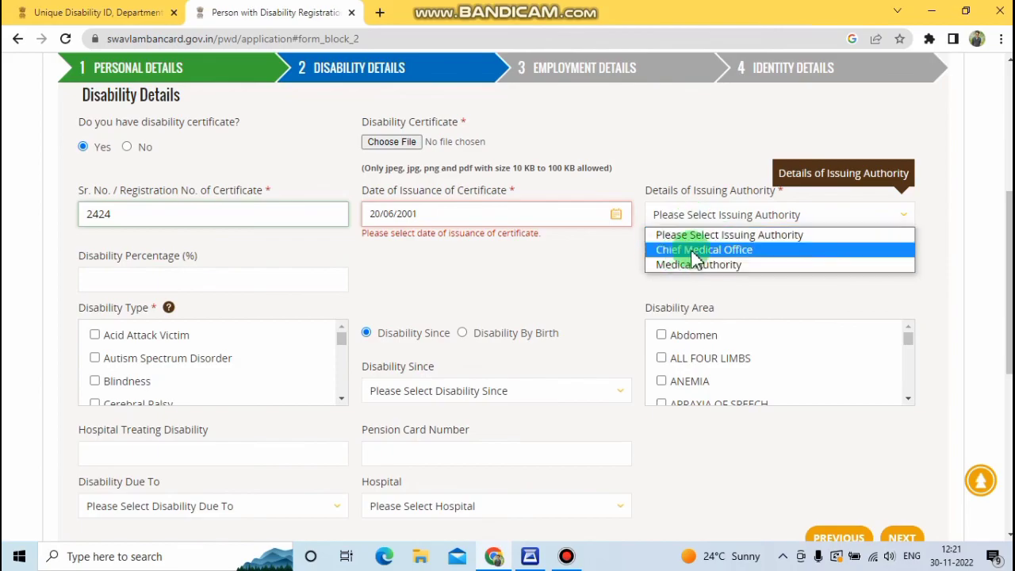
left_click(697, 250)
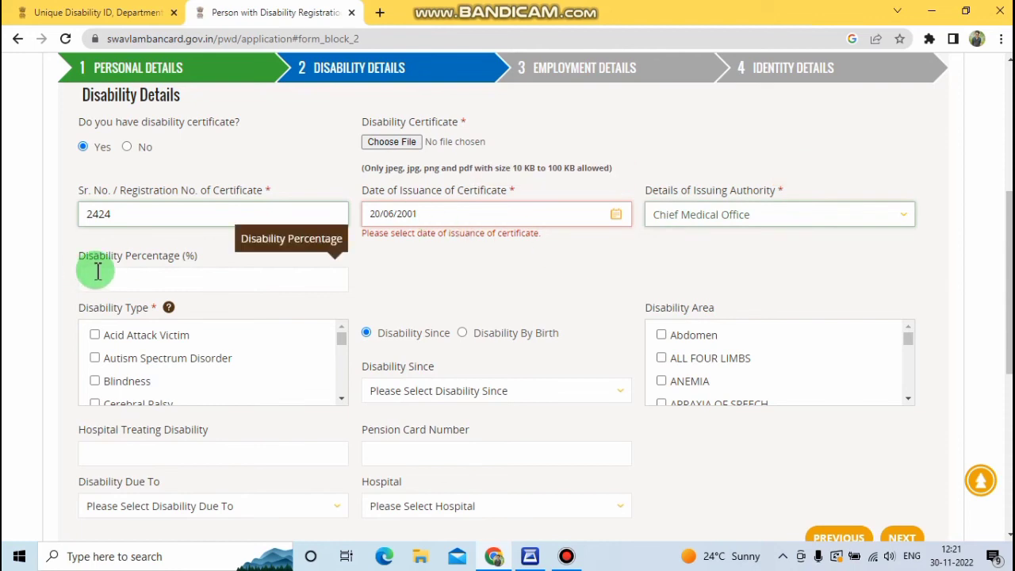
left_click(203, 280)
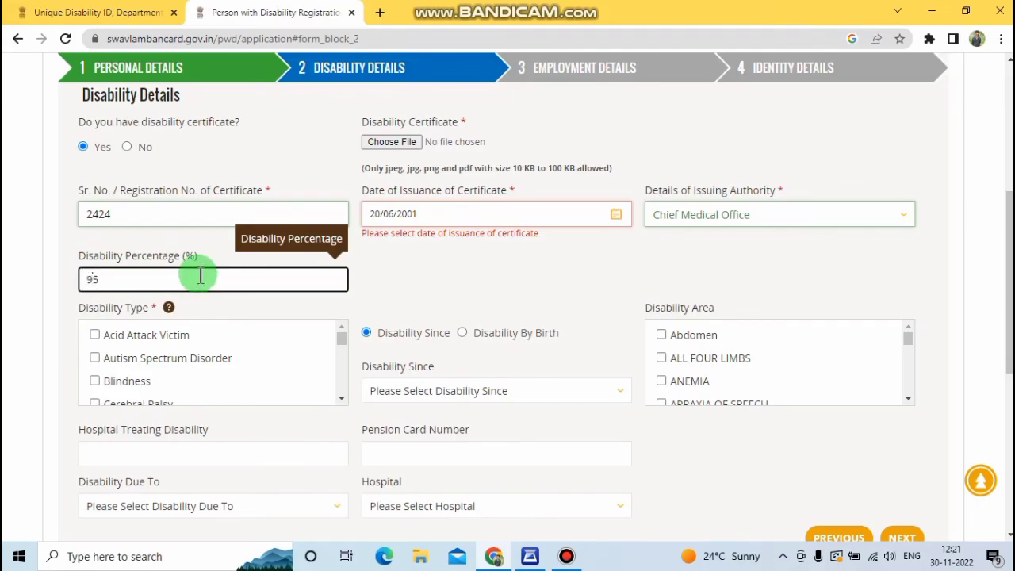
left_click(390, 268)
scroll(388, 272, "down", 1)
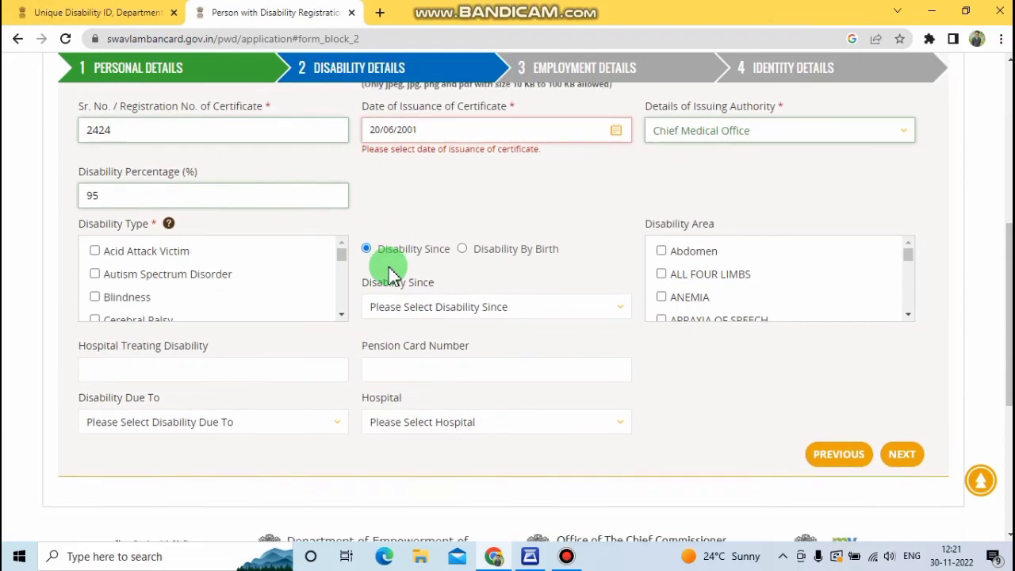
Step: Tick Locomotor Disability, mark it as present from birth, and select Left Leg as the area
scroll(389, 270, "down", 1)
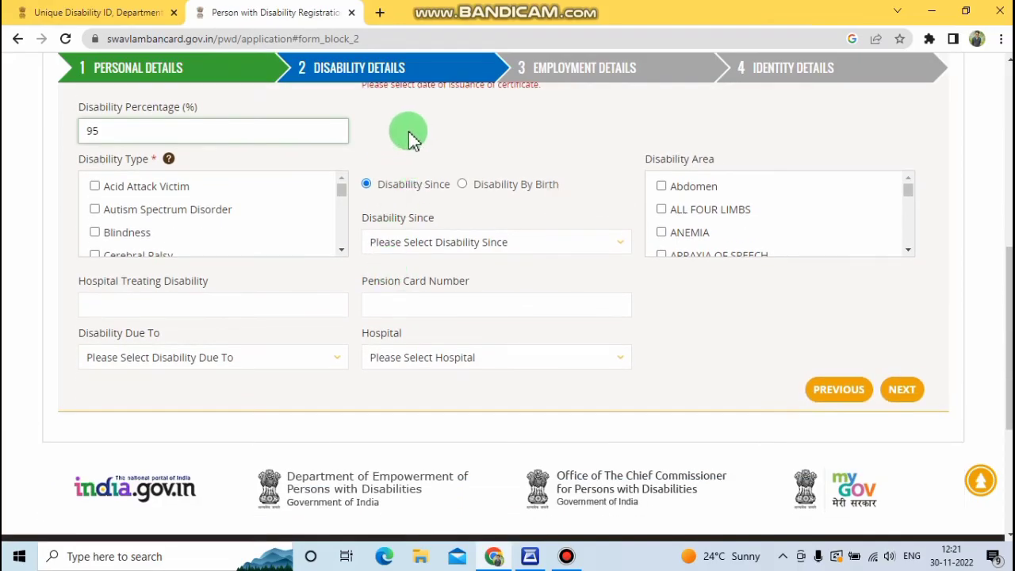
scroll(412, 140, "down", 1)
scroll(396, 134, "up", 1)
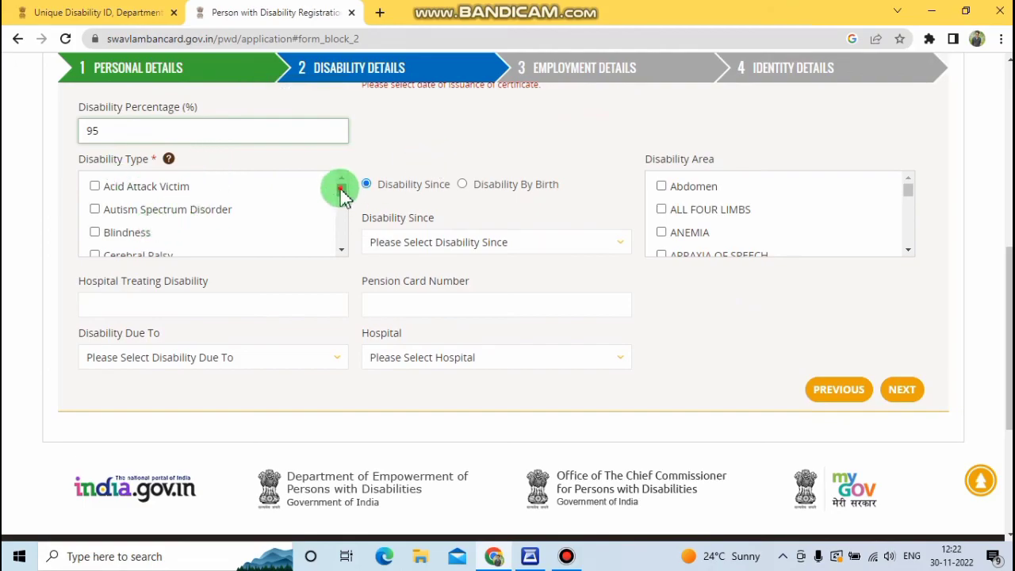
mouse_move(344, 197)
left_mouse_down()
mouse_move(345, 250)
mouse_move(345, 212)
left_mouse_up()
left_click(214, 207)
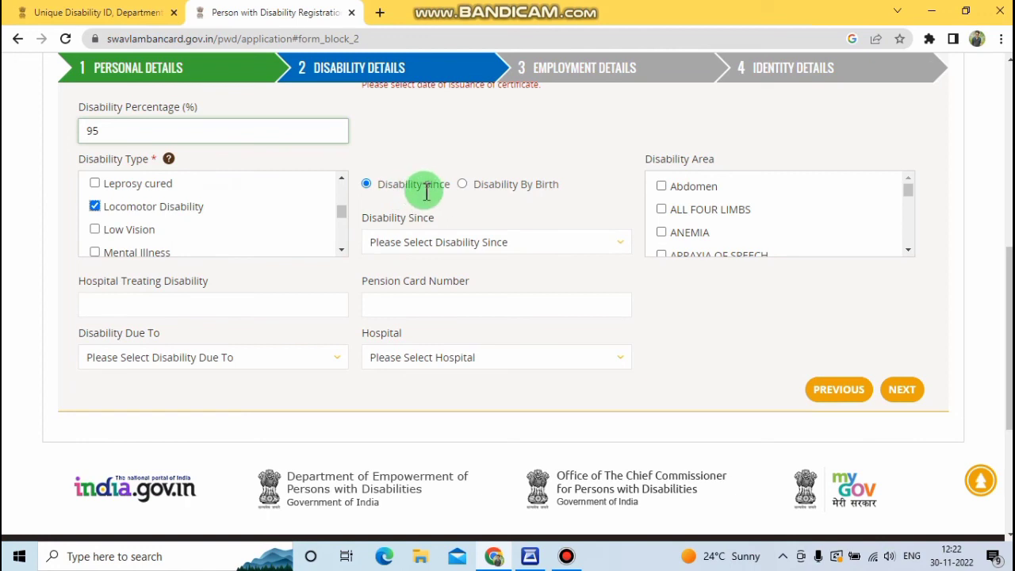
left_click(421, 246)
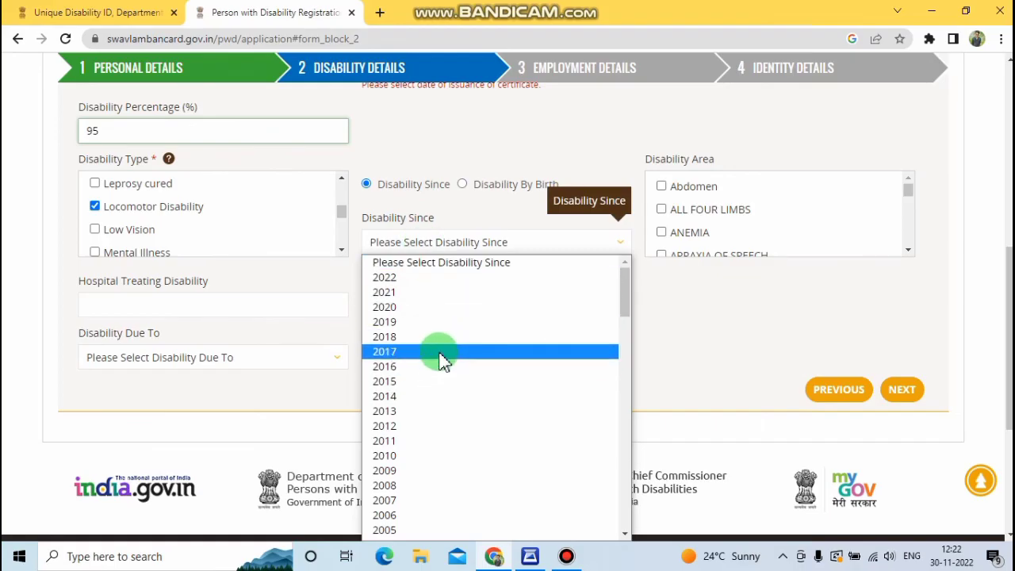
left_click(426, 251)
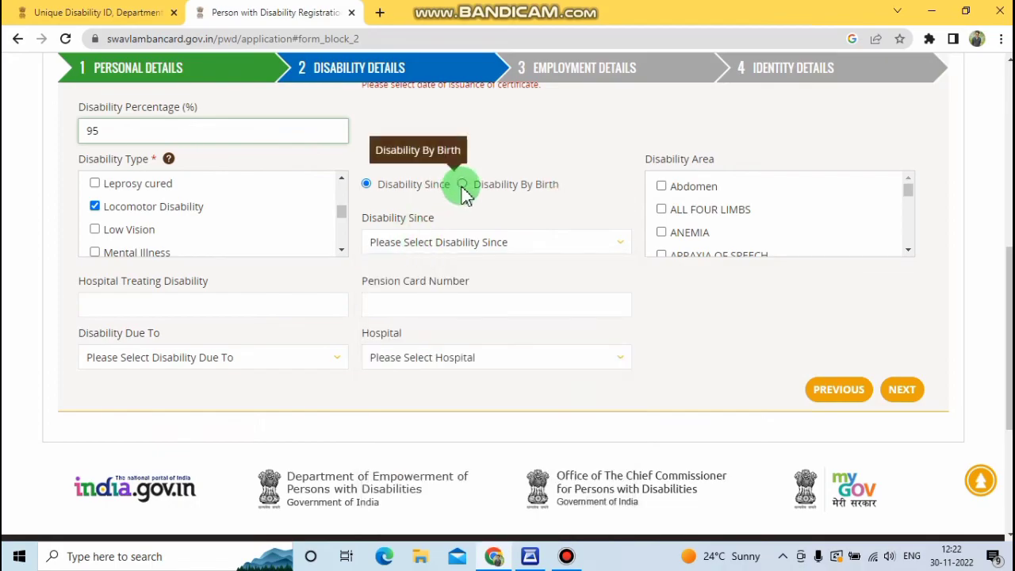
left_click(462, 188)
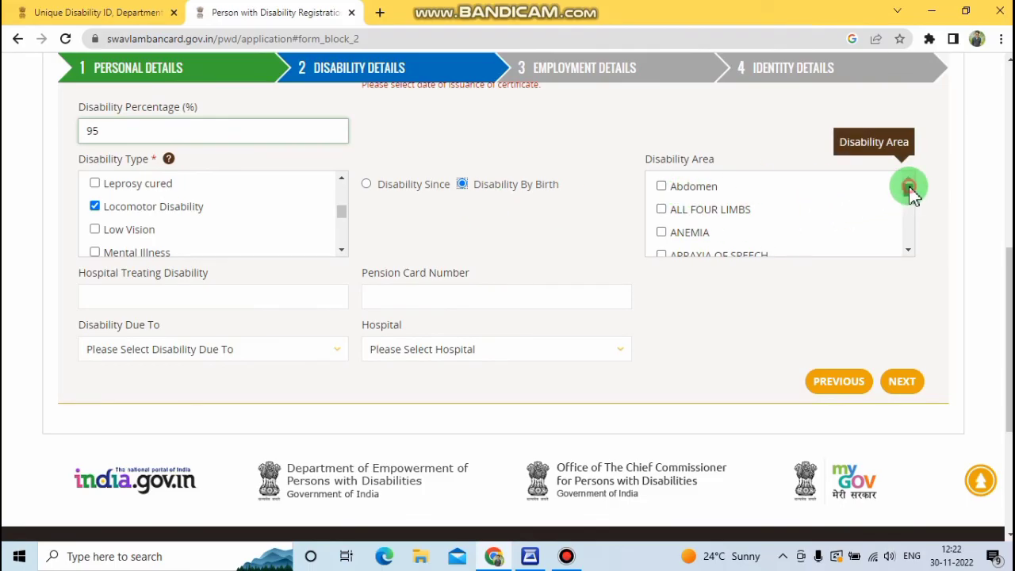
left_click_drag(914, 195, 916, 222)
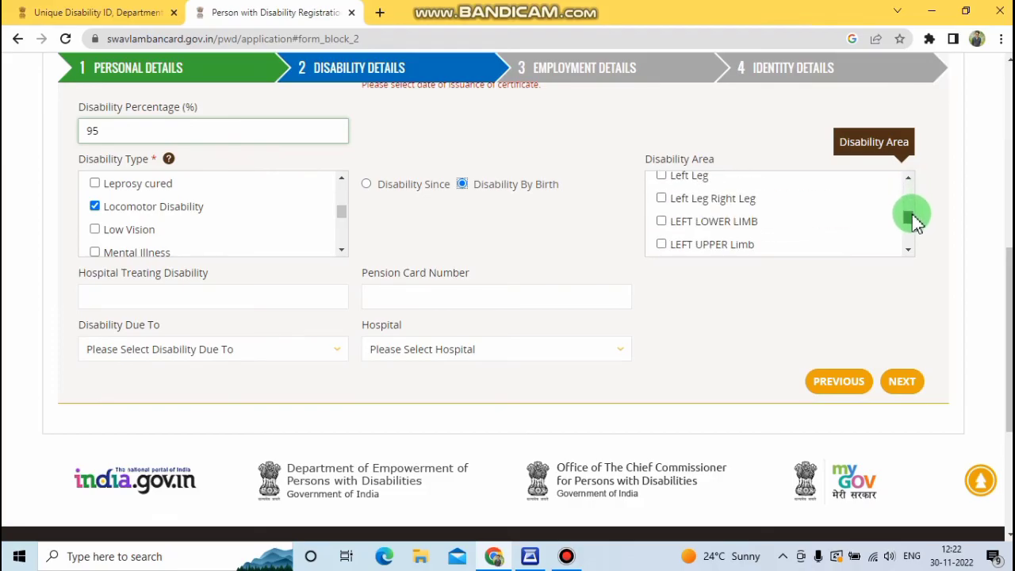
left_click(662, 175)
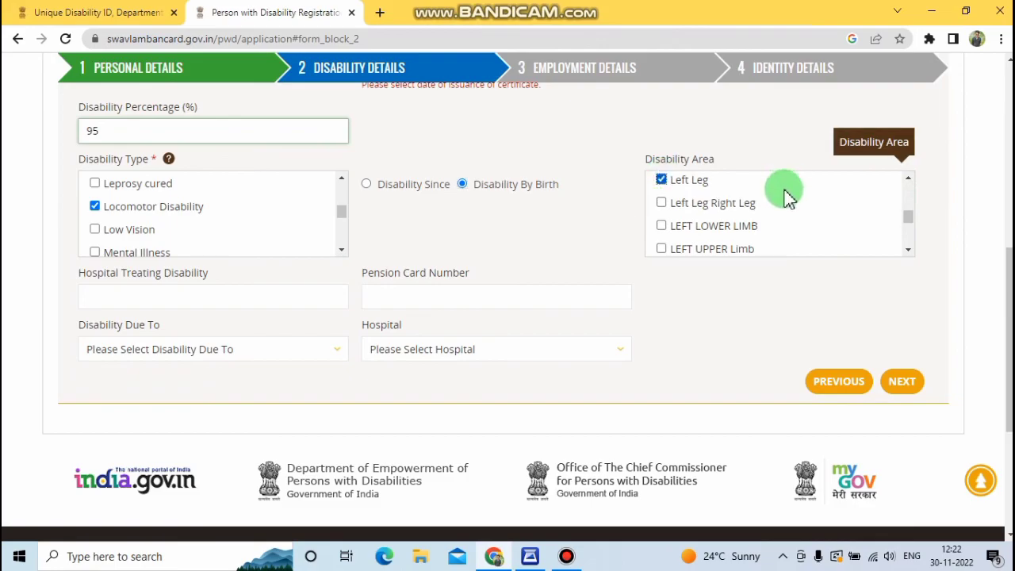
Step: Proceed to the Employment Details step
scroll(788, 199, "up", 1)
scroll(544, 261, "down", 1)
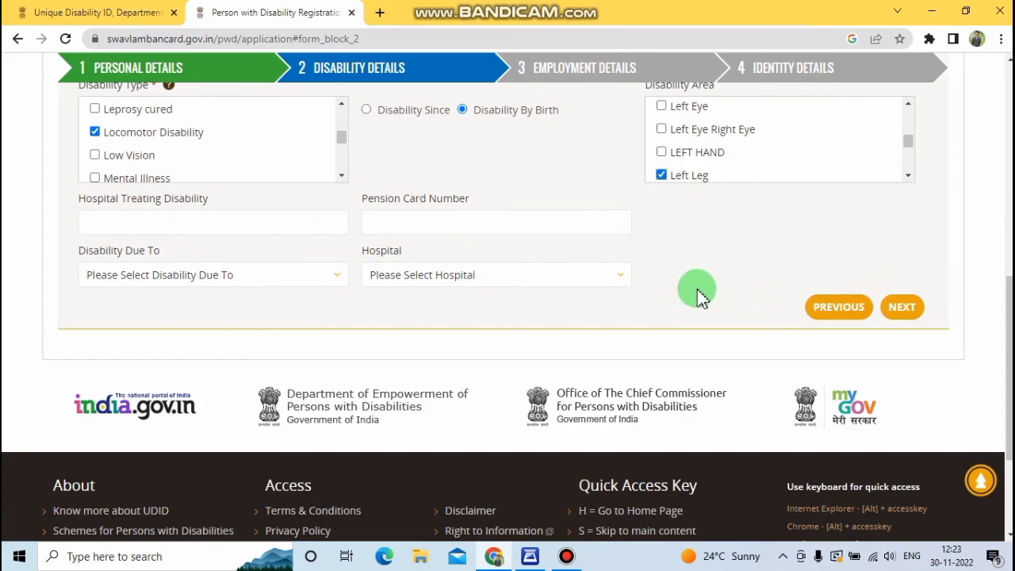
left_click(911, 317)
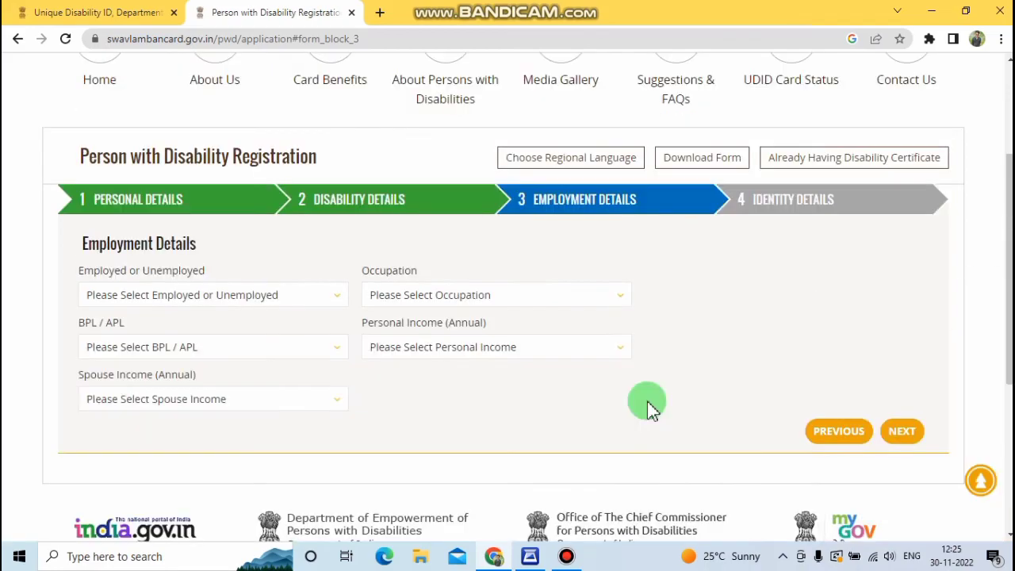
Step: Skip the Employment Details step with all dropdowns left blank and continue to Identity Details
scroll(667, 350, "up", 1)
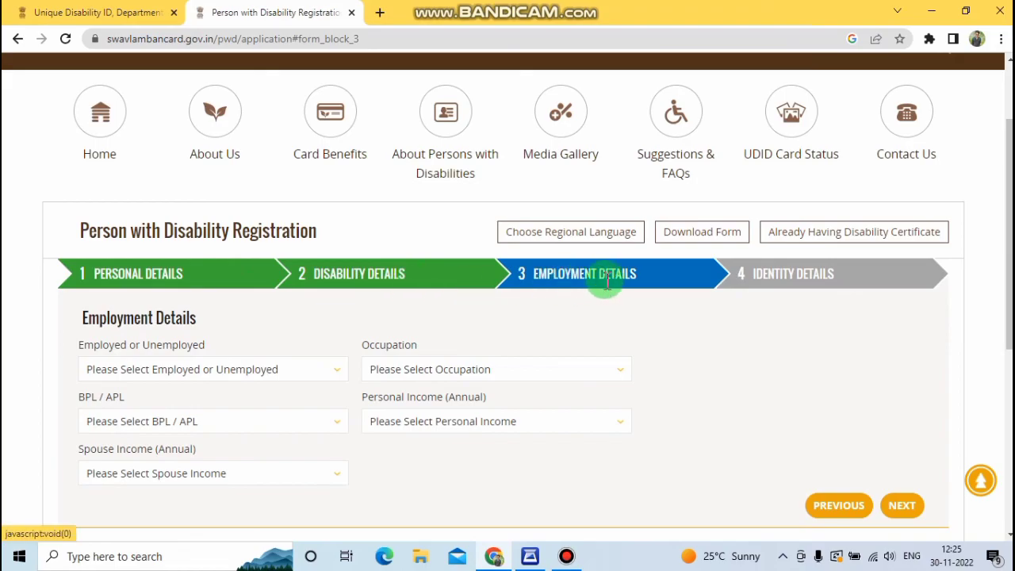
scroll(584, 313, "down", 1)
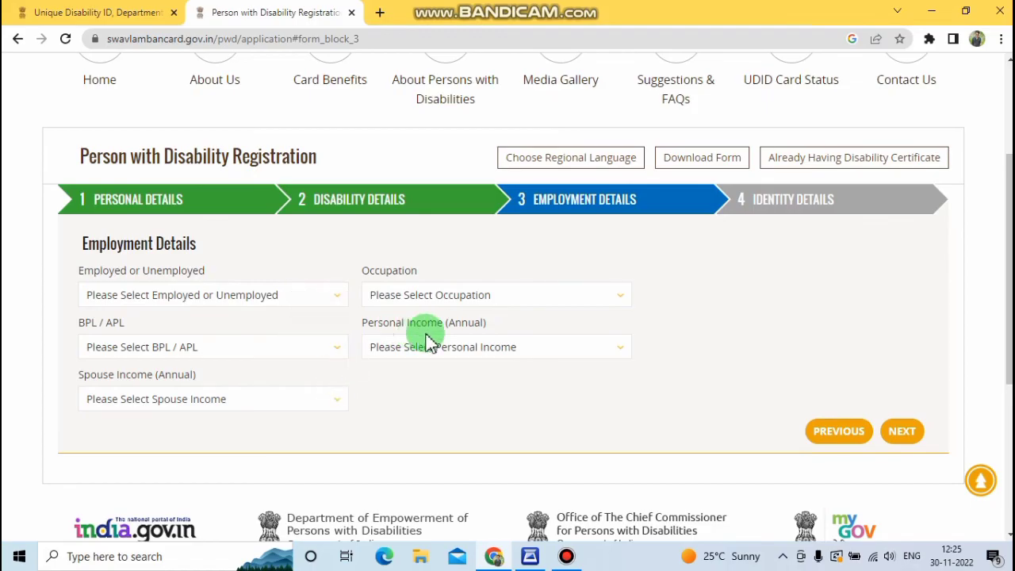
left_click(903, 438)
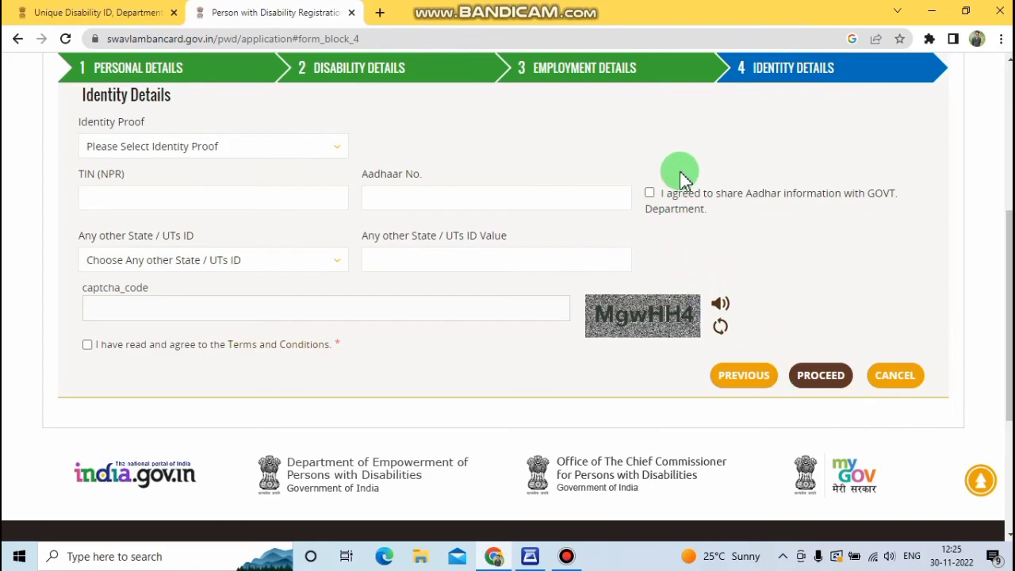
Step: Choose Aadhaar Card as identity proof, reuse the address proof, and consent to Aadhaar sharing
left_click(143, 155)
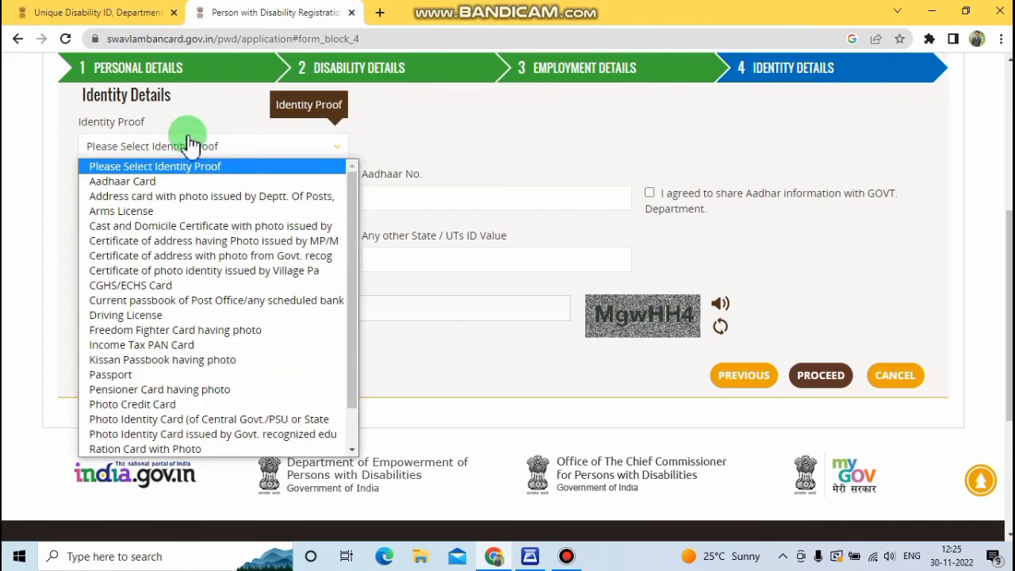
left_click(157, 183)
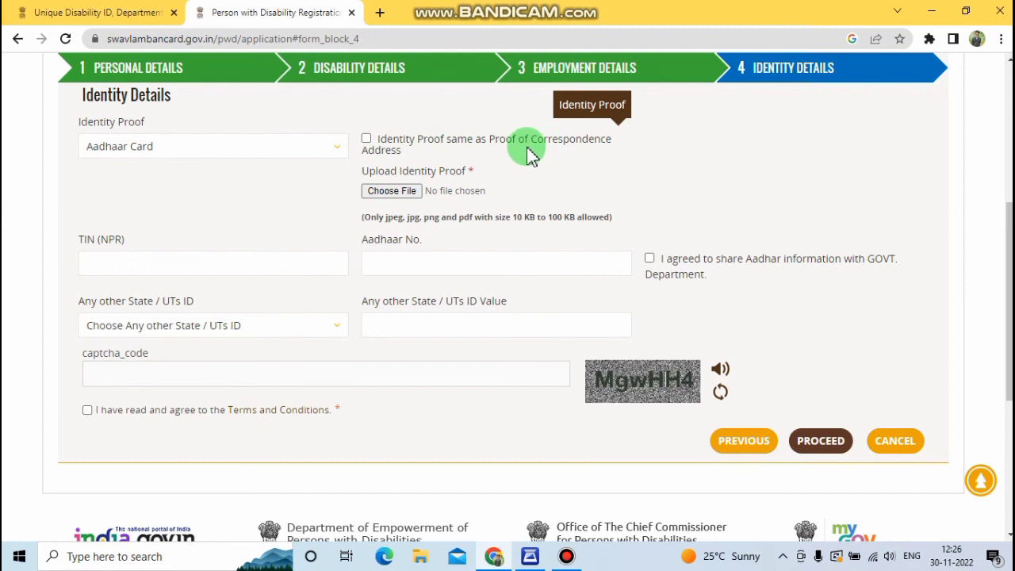
left_click(367, 143)
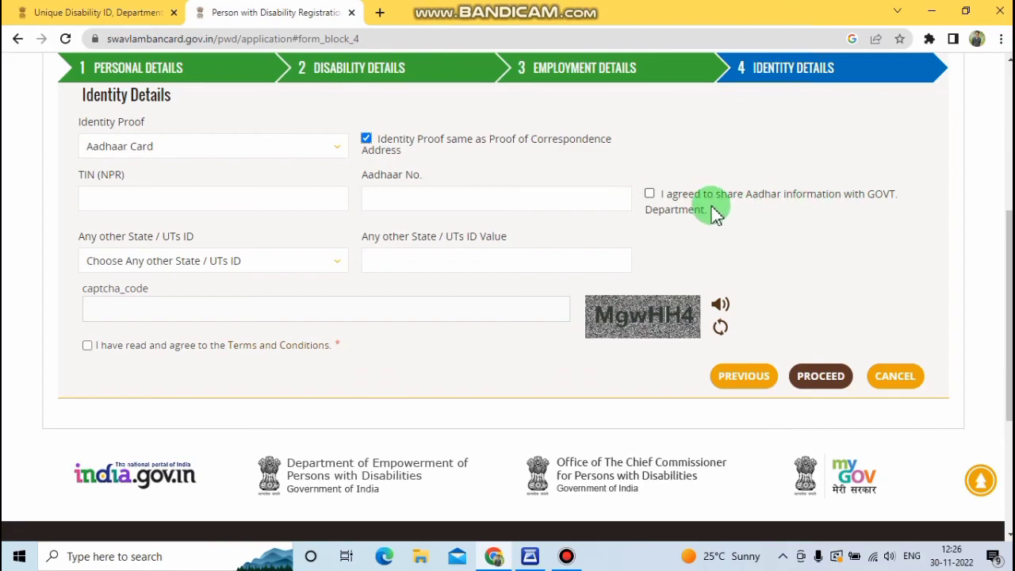
left_click(649, 195)
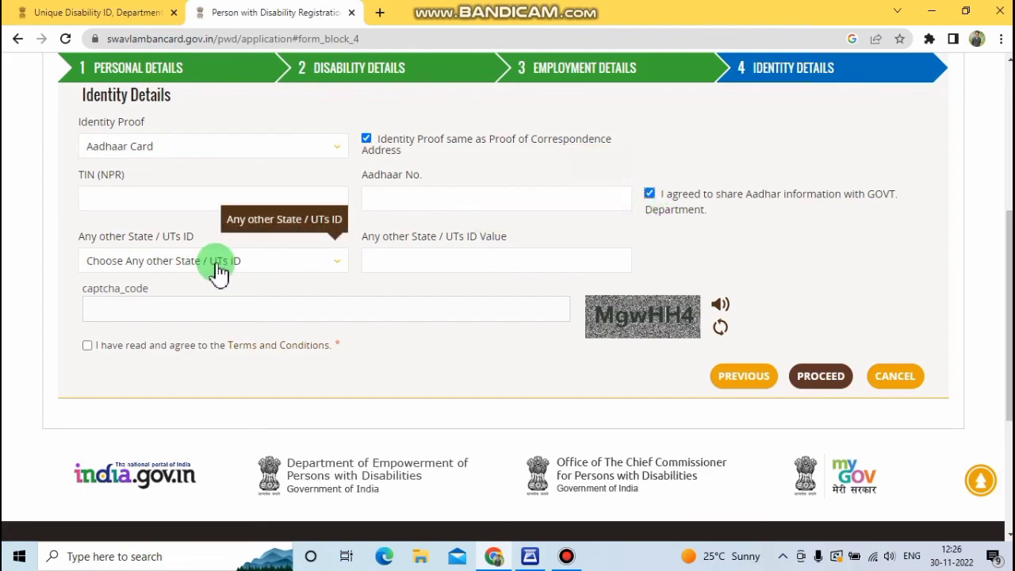
Step: Leave other state ID unselected, enter the captcha code, accept the terms, and proceed to preview
left_click(243, 270)
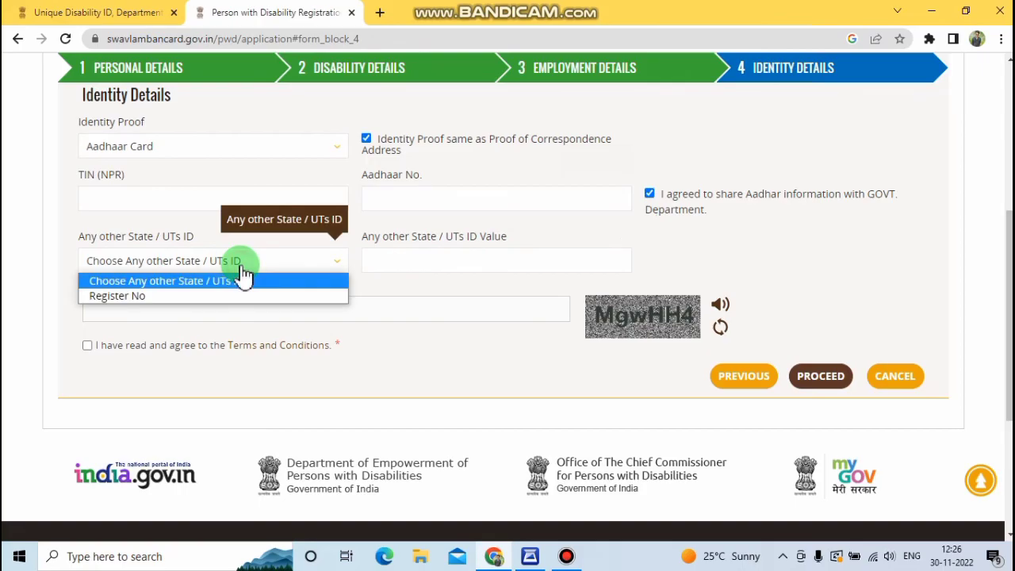
left_click(245, 262)
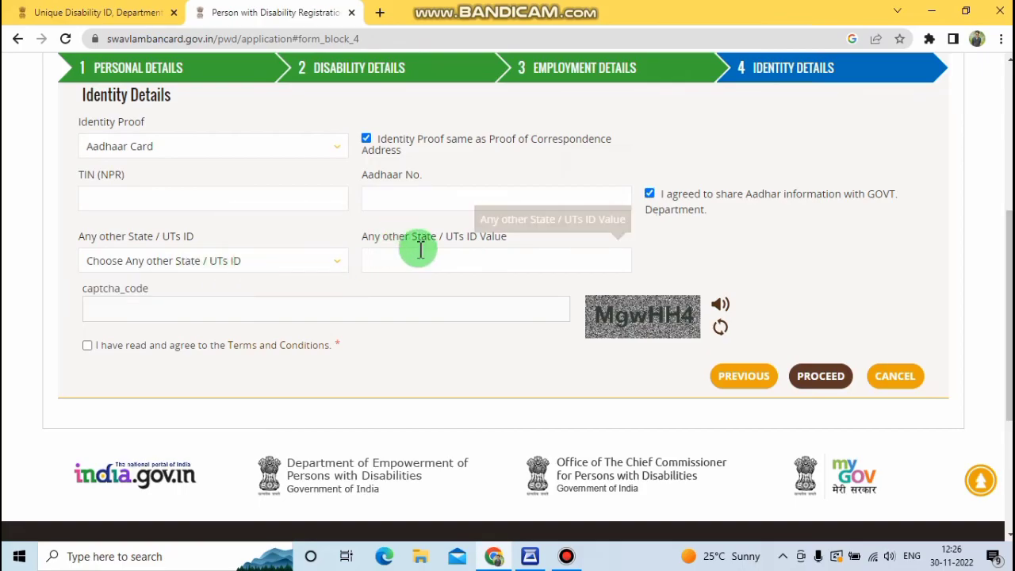
left_click(414, 313)
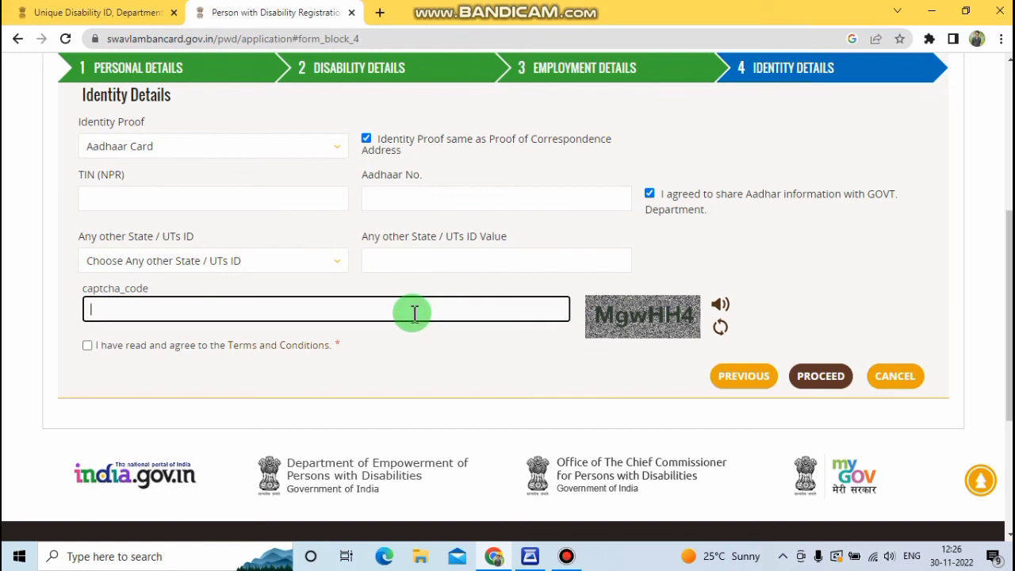
type("MgwHH4")
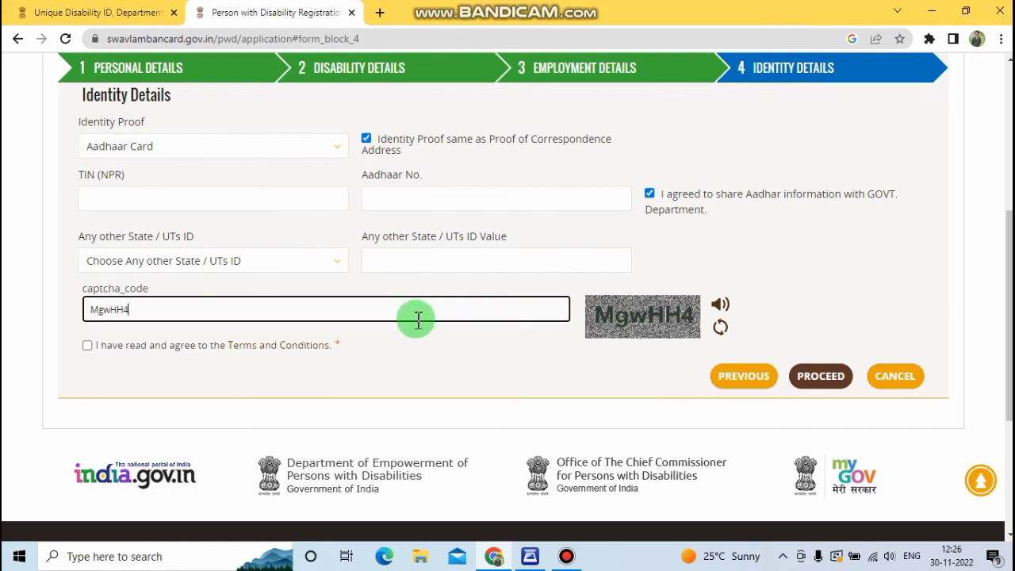
left_click(88, 346)
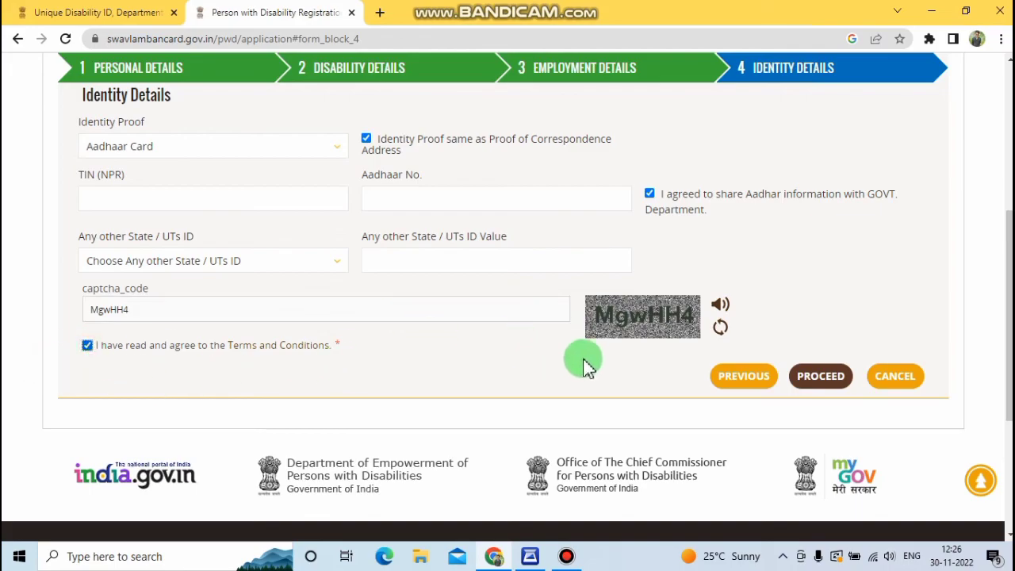
left_click(820, 384)
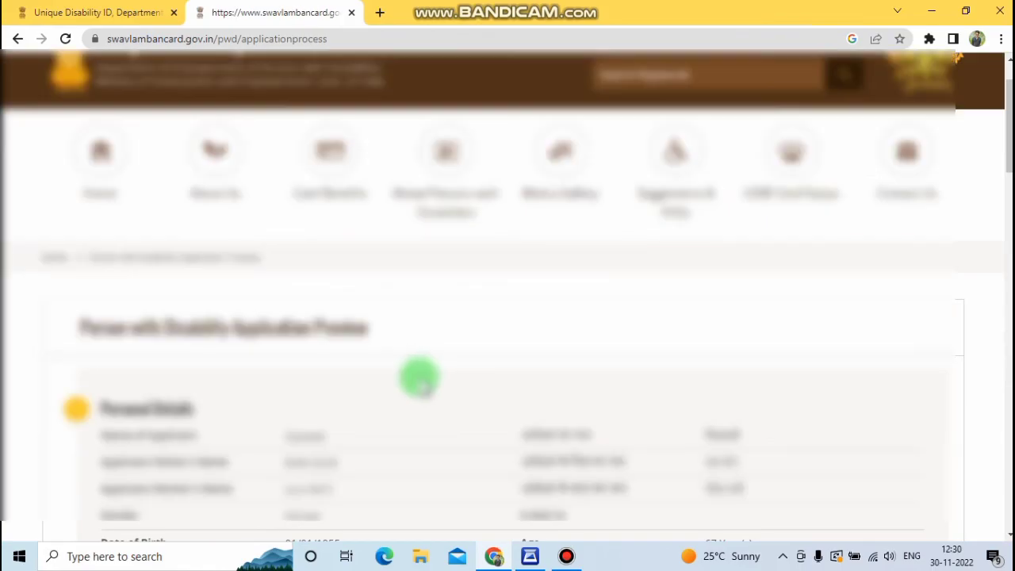
Step: Review the Application Preview down to the bottom and confirm the application
scroll(429, 371, "down", 3)
scroll(428, 371, "down", 8)
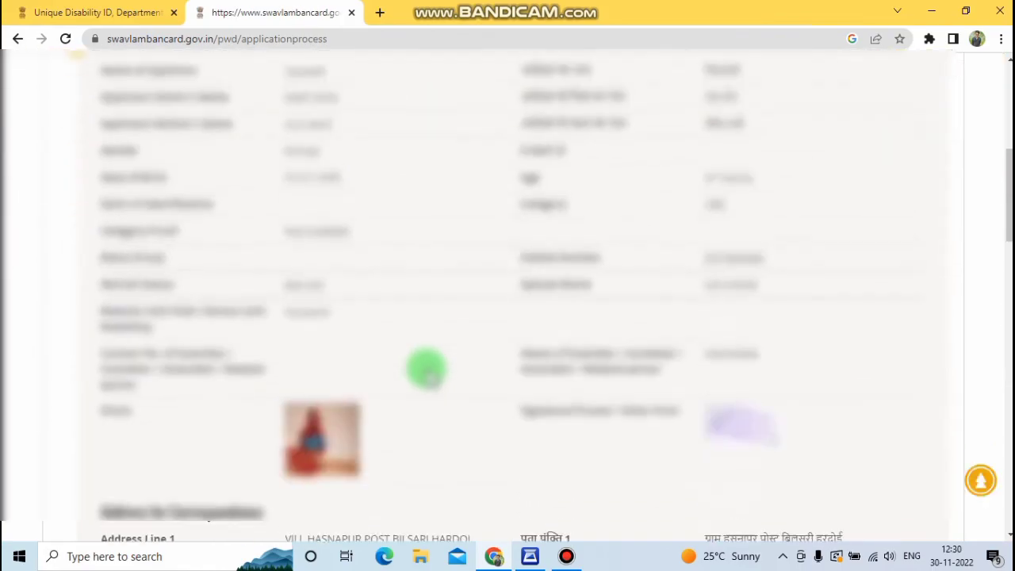
scroll(428, 371, "down", 8)
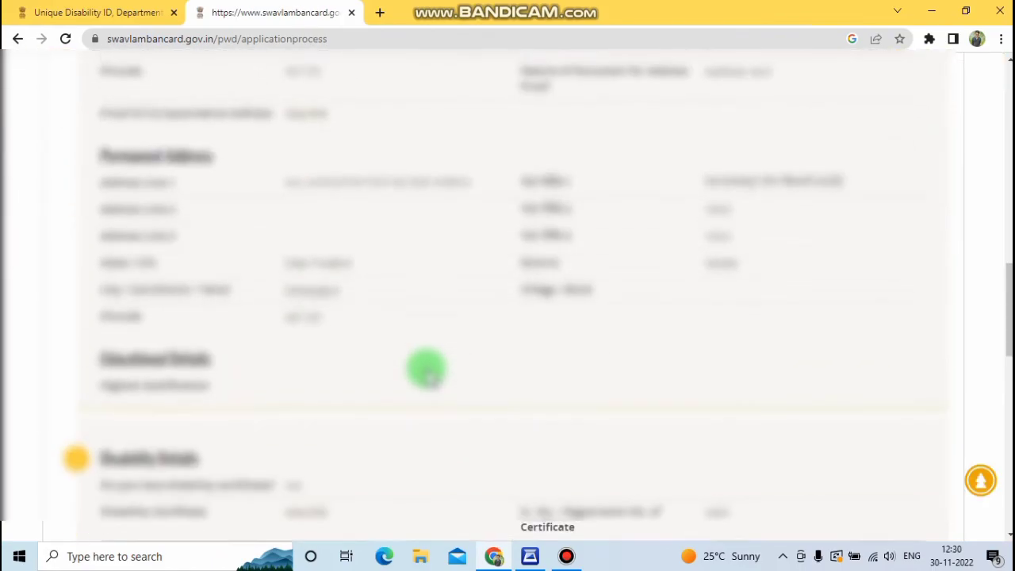
scroll(428, 371, "down", 8)
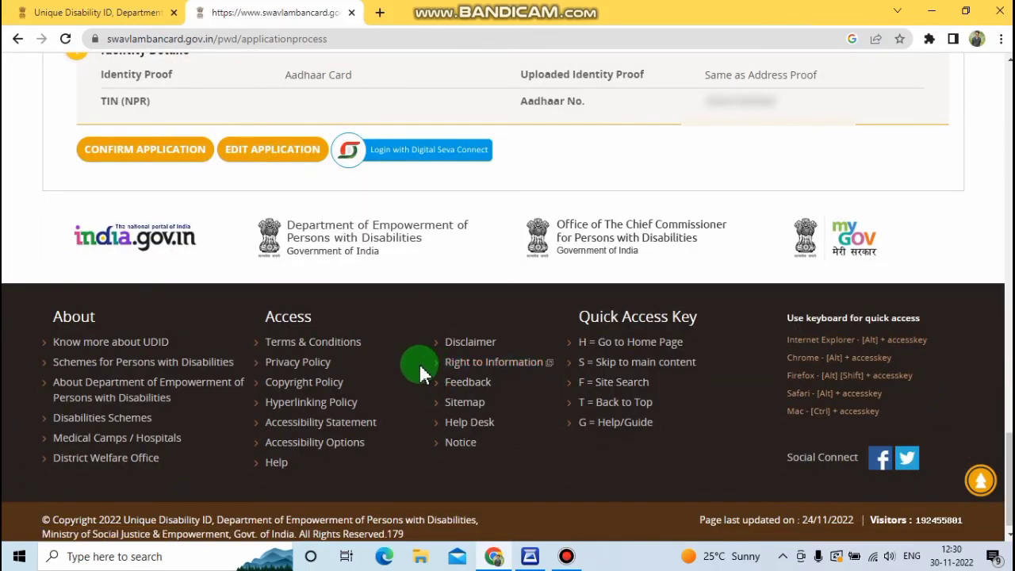
left_click(160, 153)
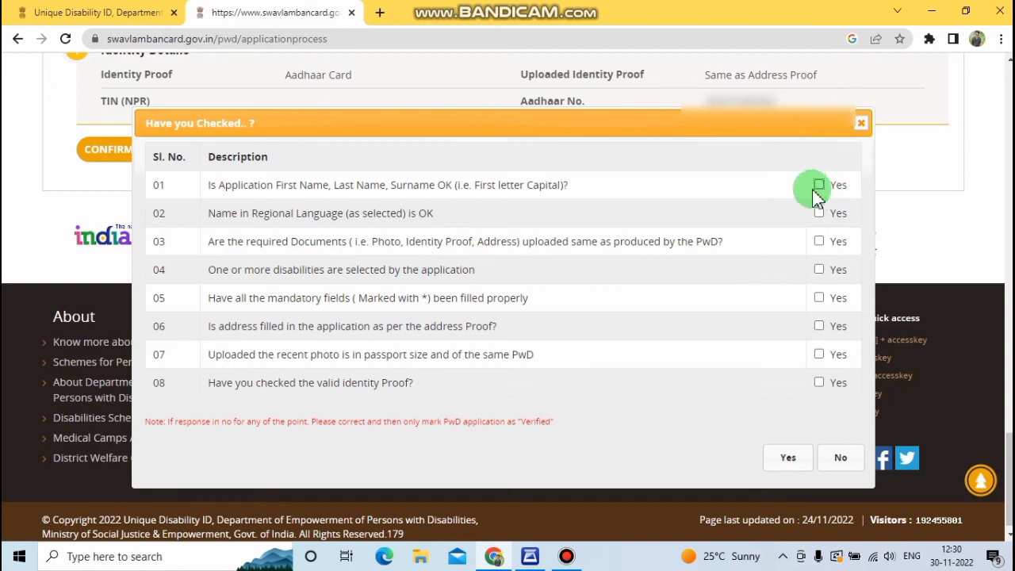
Step: Confirm name spelling, regional name, documents, disabilities and mandatory fields, then submit the application
left_click(821, 185)
left_click(819, 241)
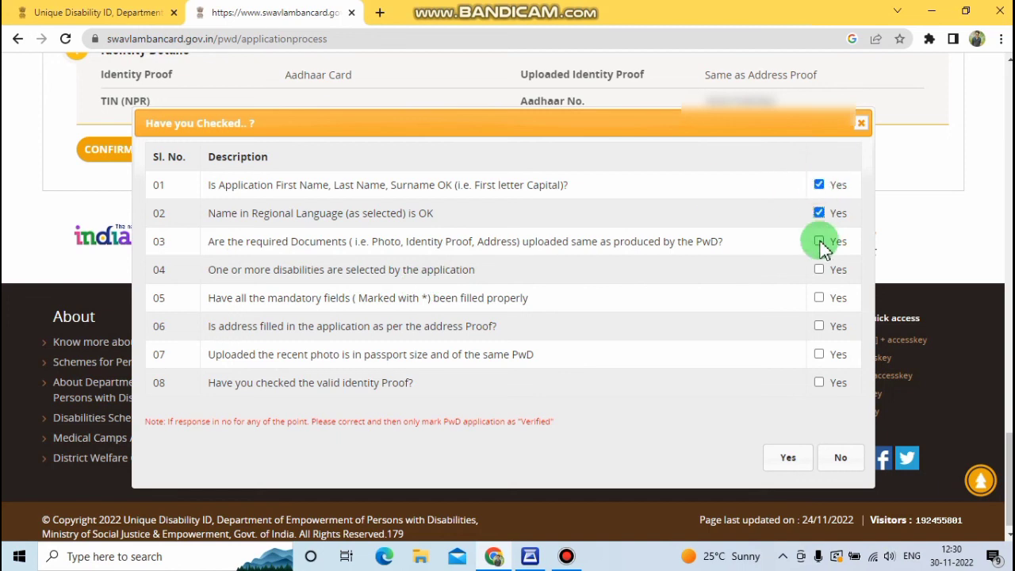
left_click(819, 270)
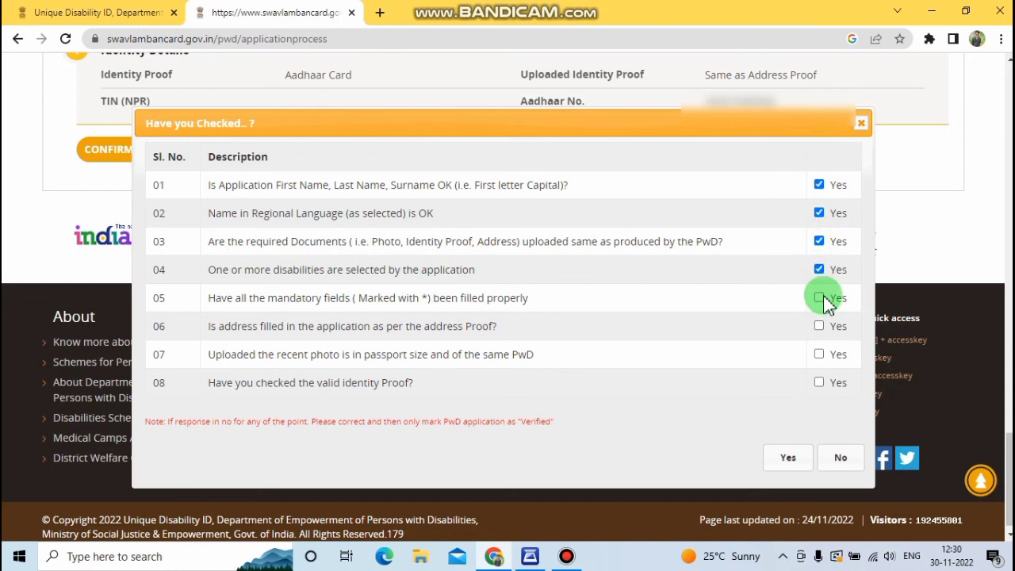
left_click(822, 299)
left_click(819, 355)
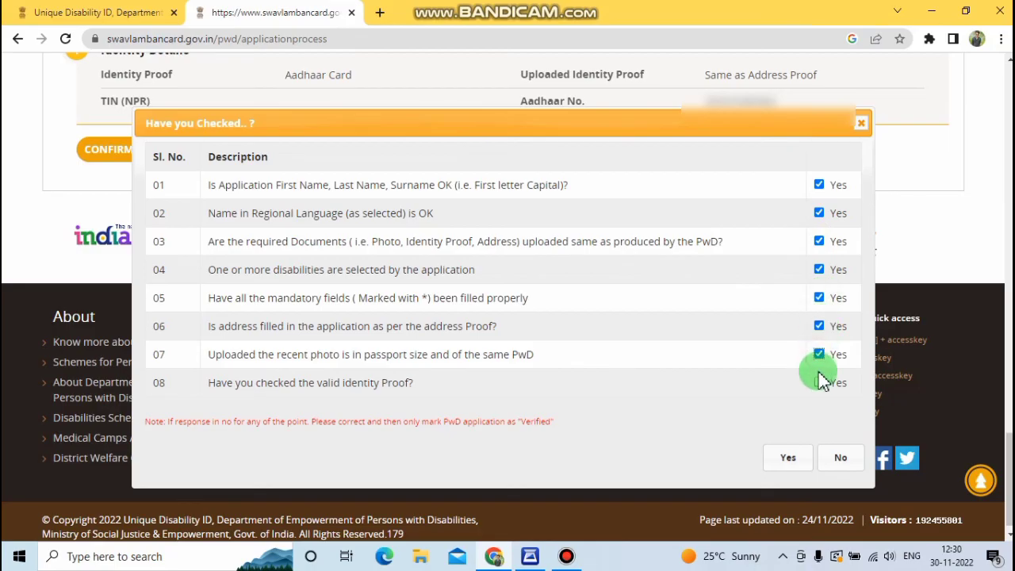
left_click(803, 457)
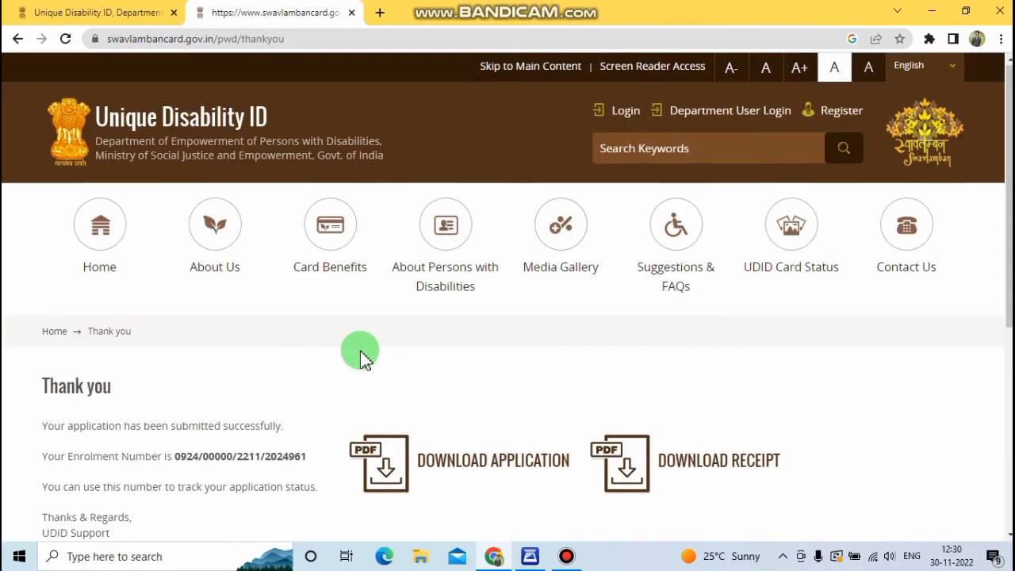
Step: Download the application and receipt as PDFs and open the downloaded receipt.pdf
scroll(357, 349, "down", 1)
scroll(340, 337, "down", 1)
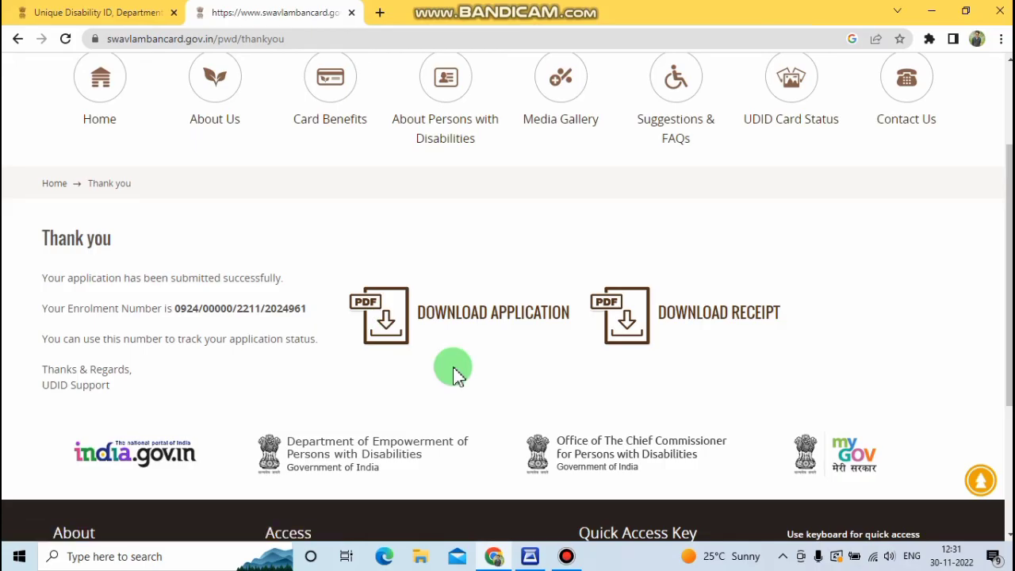
left_click(387, 335)
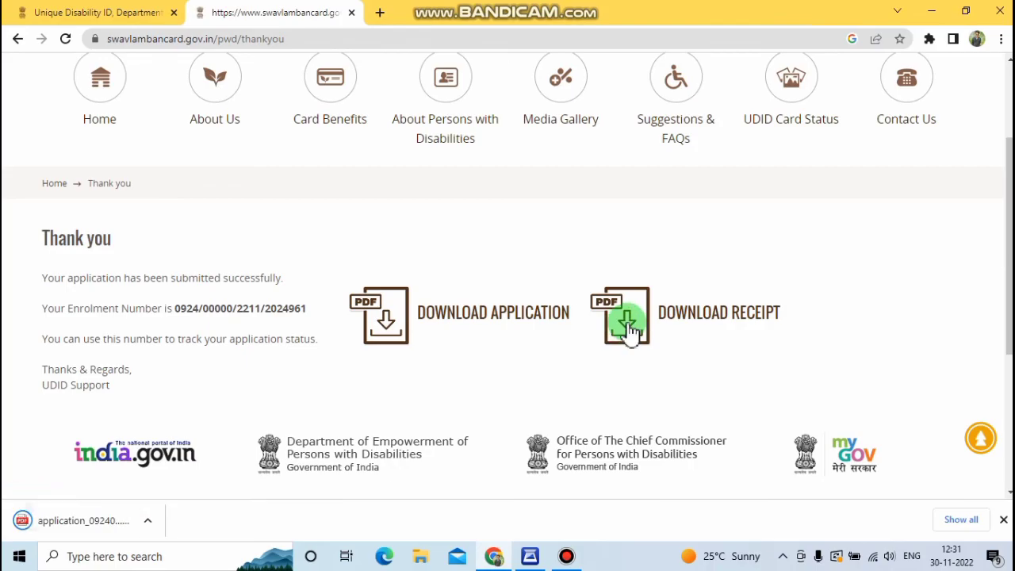
left_click(587, 359)
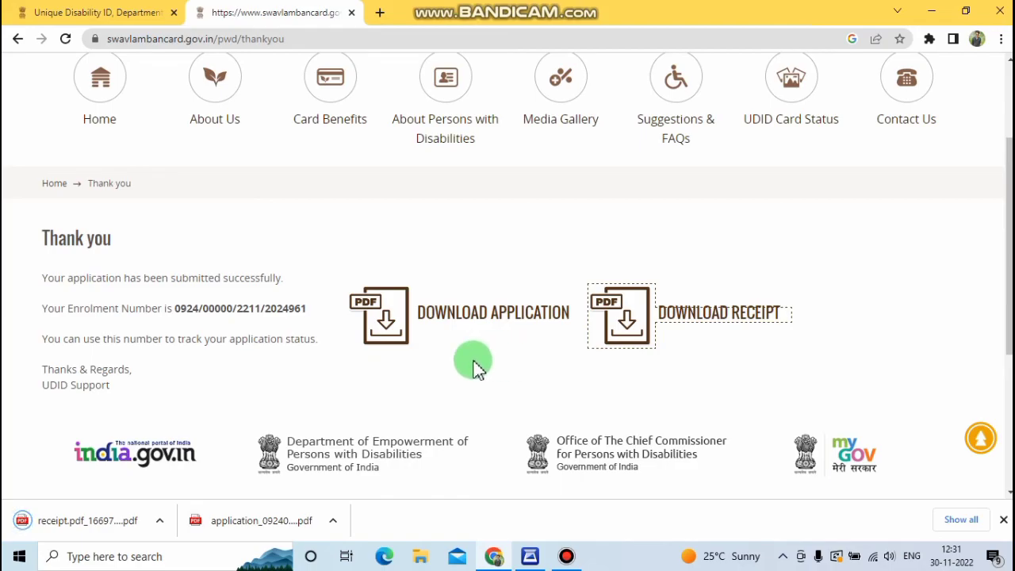
left_click(111, 519)
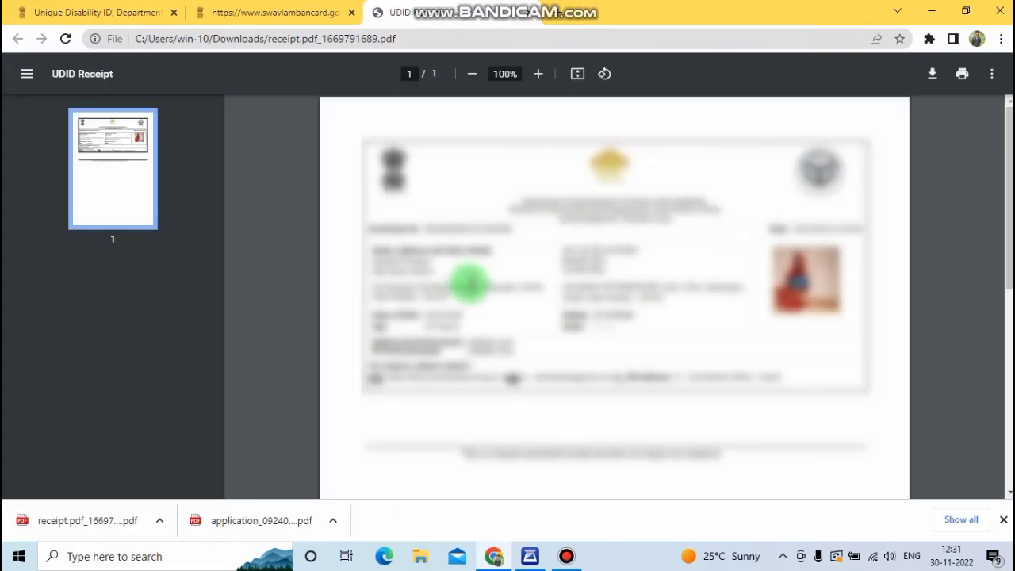
Step: Open the downloaded application PDF and start printing the UDID receipt
left_click(277, 523)
left_click(963, 75)
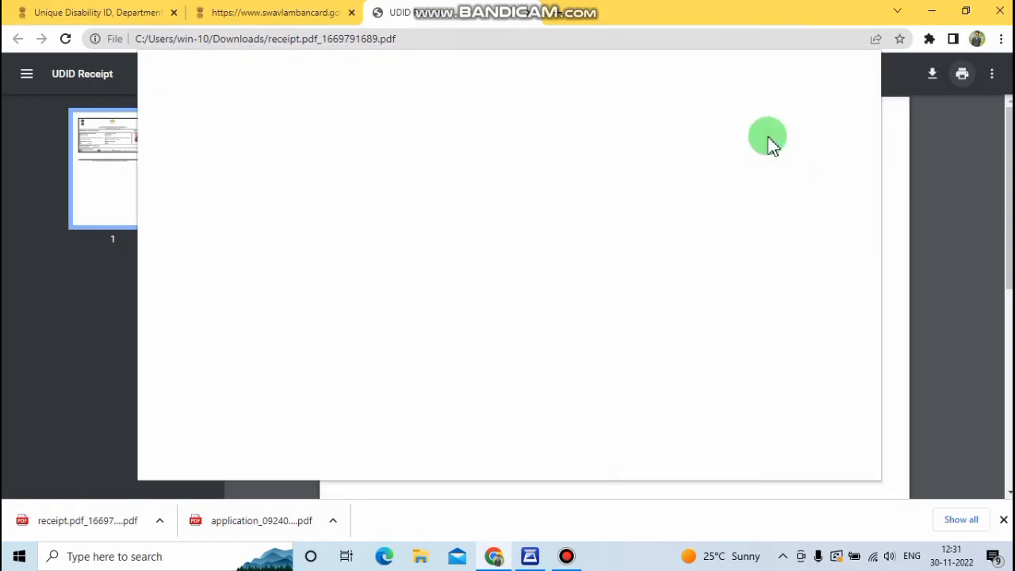